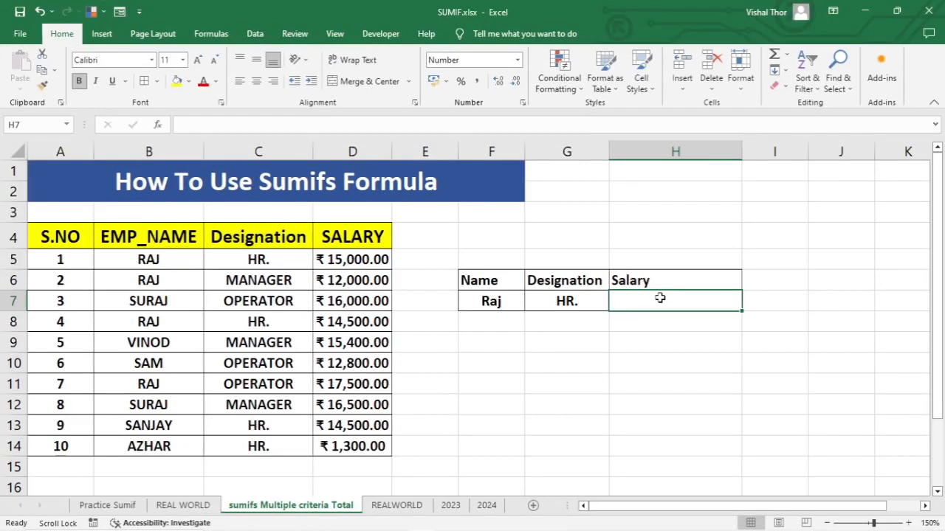
- Start a SUMIFS formula in cell H7, briefly switching it to SUMIF to compare the two functions' arguments
type("=SUMIFS")
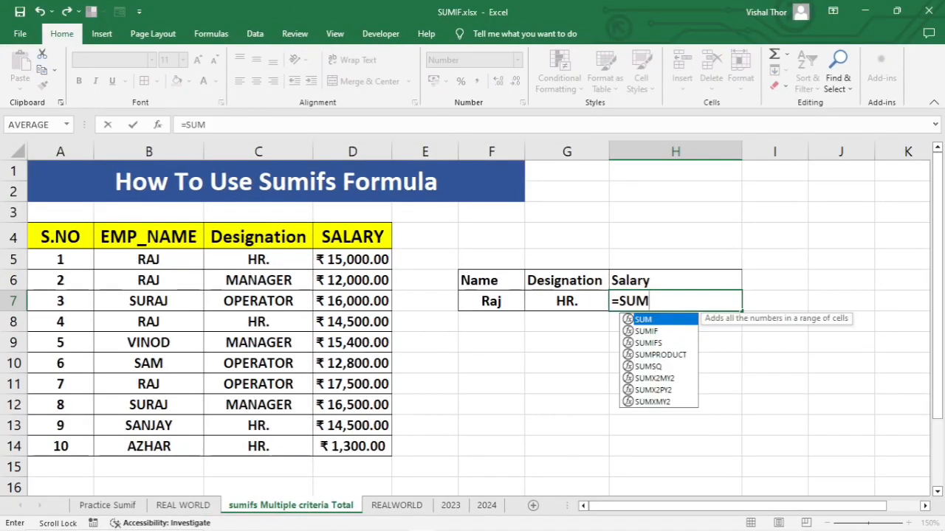
type("(")
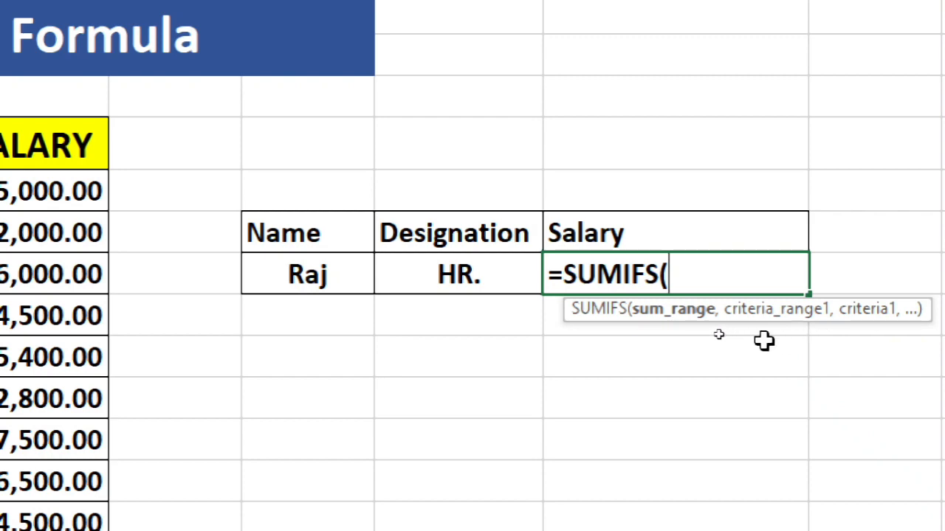
key("BackSpace")
key("BackSpace")
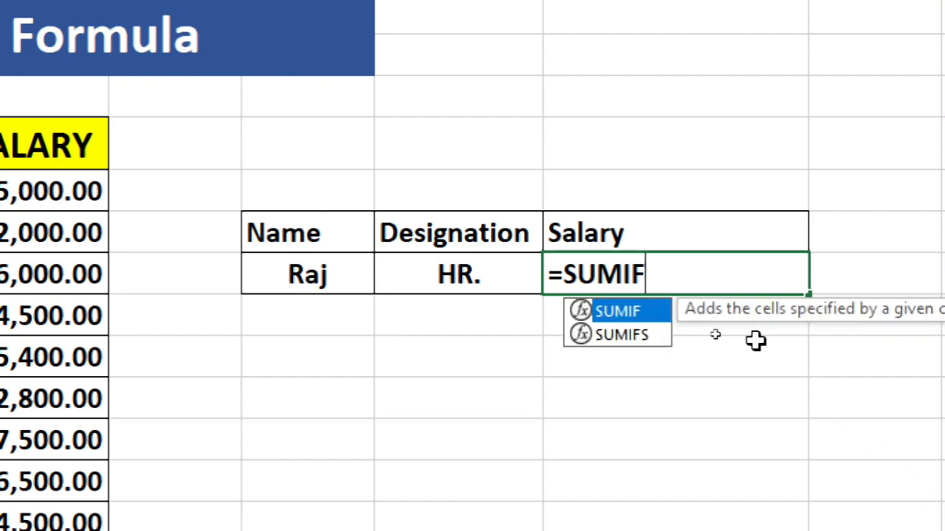
type("(")
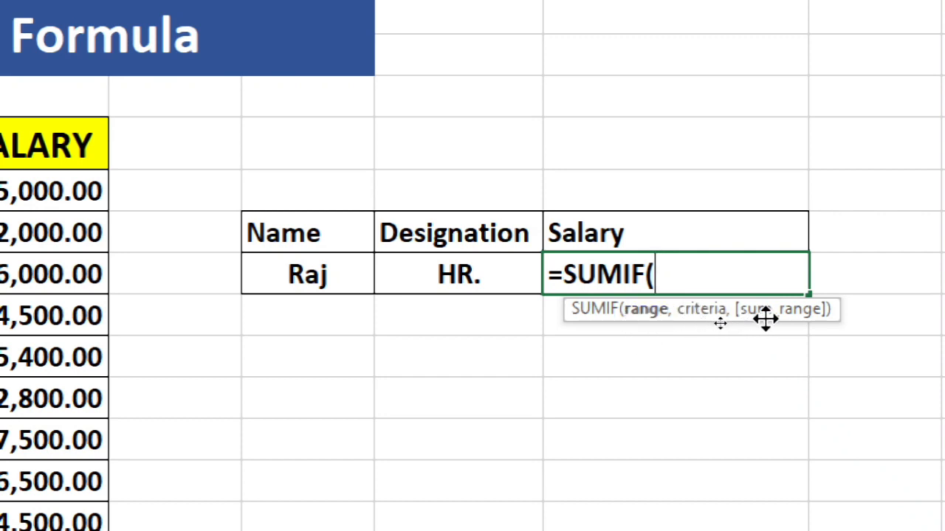
key("BackSpace")
type("S(")
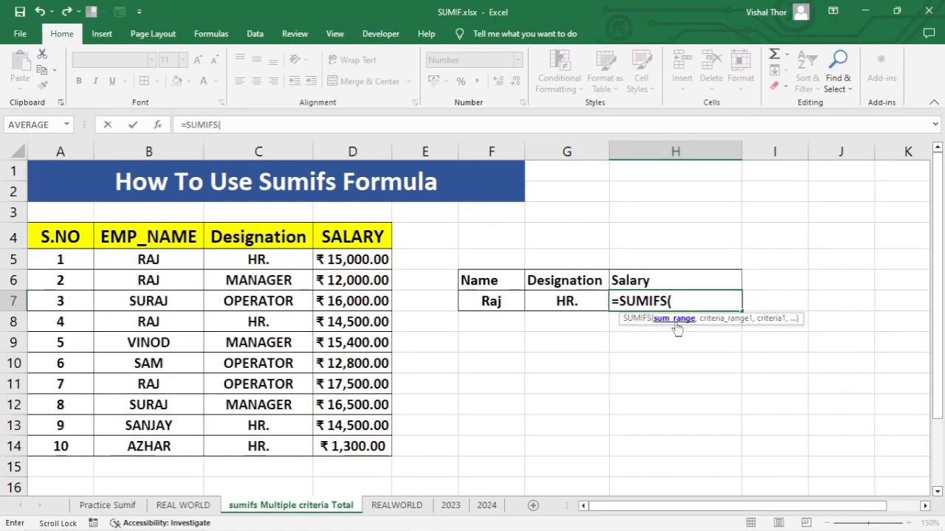
- Set the formula's sum range to the SALARY column as the absolute reference $D$4:$D$14
left_click(349, 235)
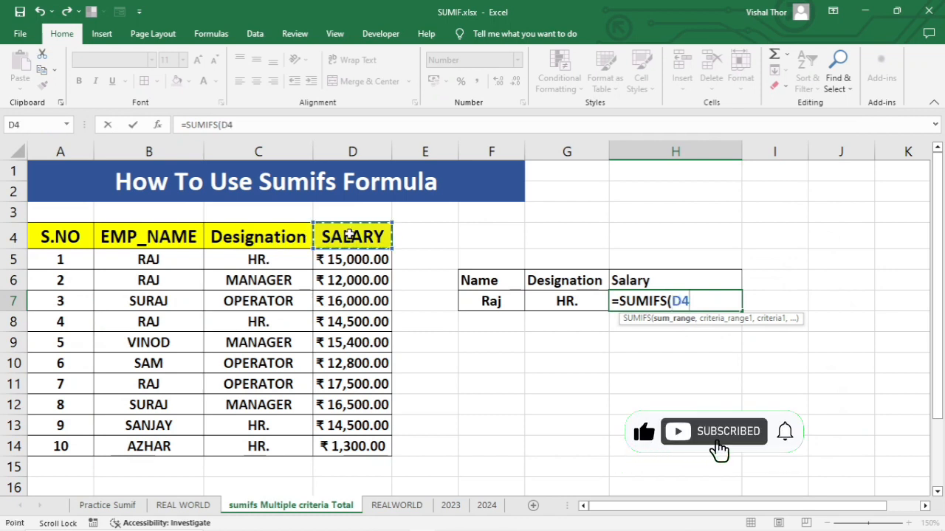
key("ctrl+shift+Down")
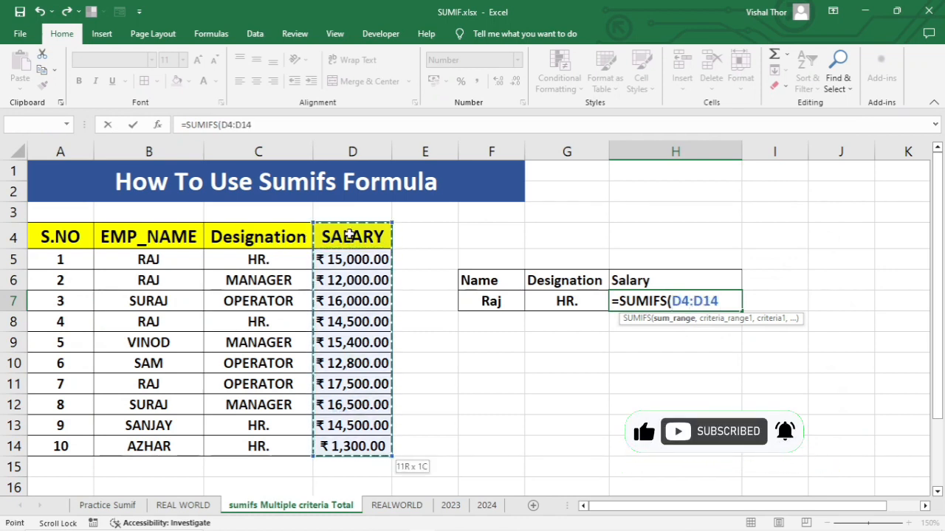
key("F4")
type(",")
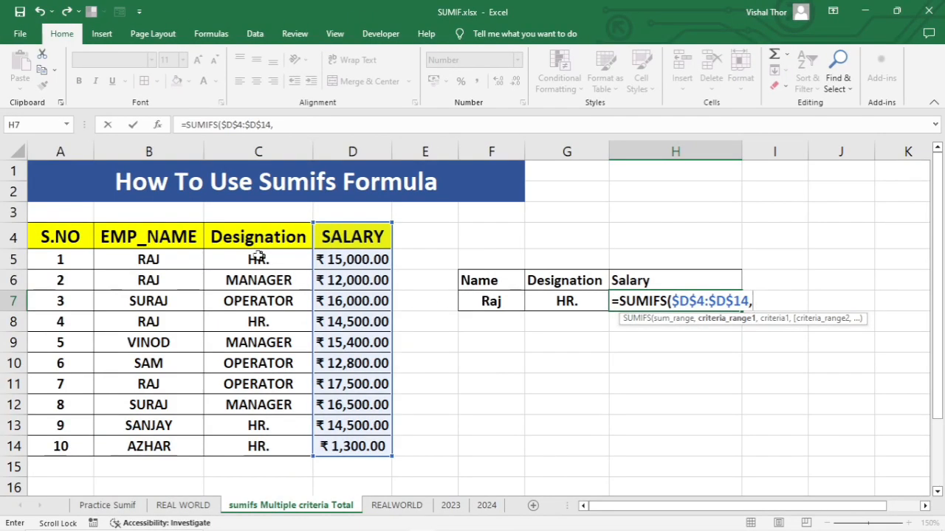
- Add the first condition to the formula, with $B$4:$B$14 as the criteria range and F7 as the criterion
left_click(142, 234)
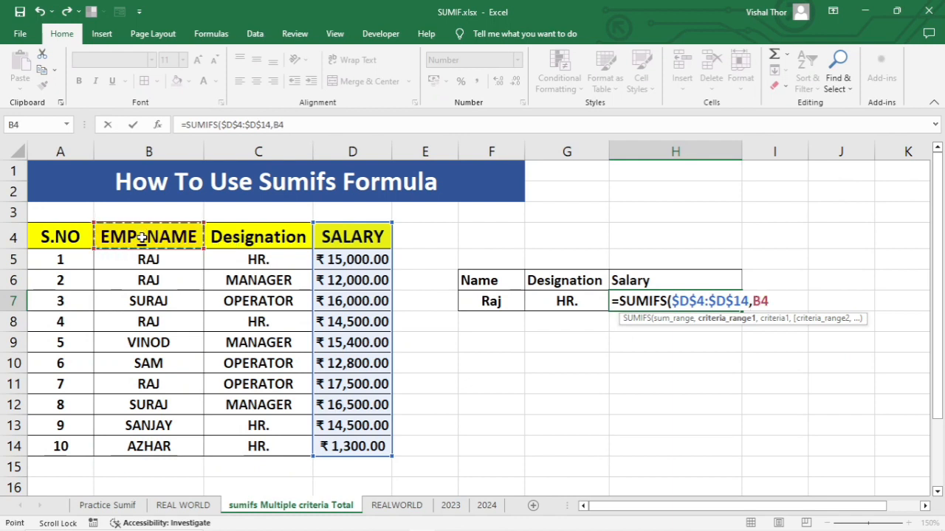
key("ctrl+shift+Down")
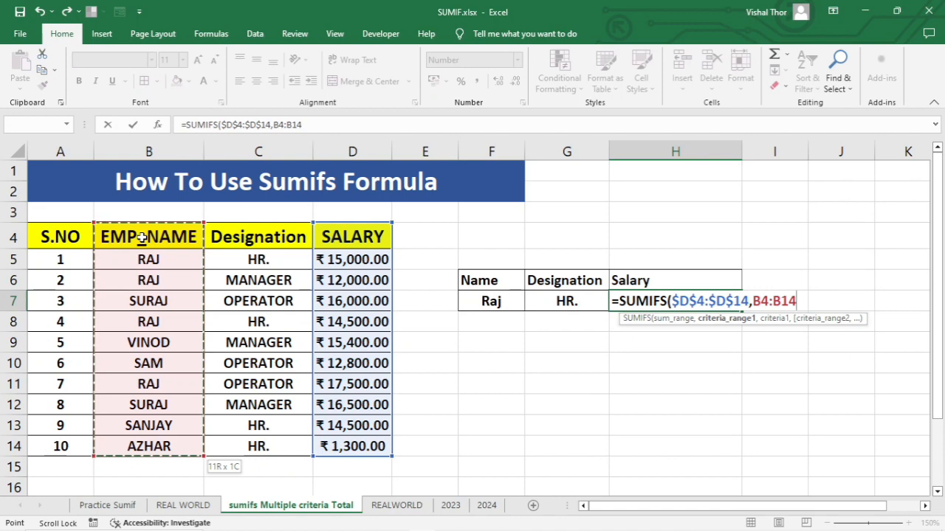
key("F4")
type(",")
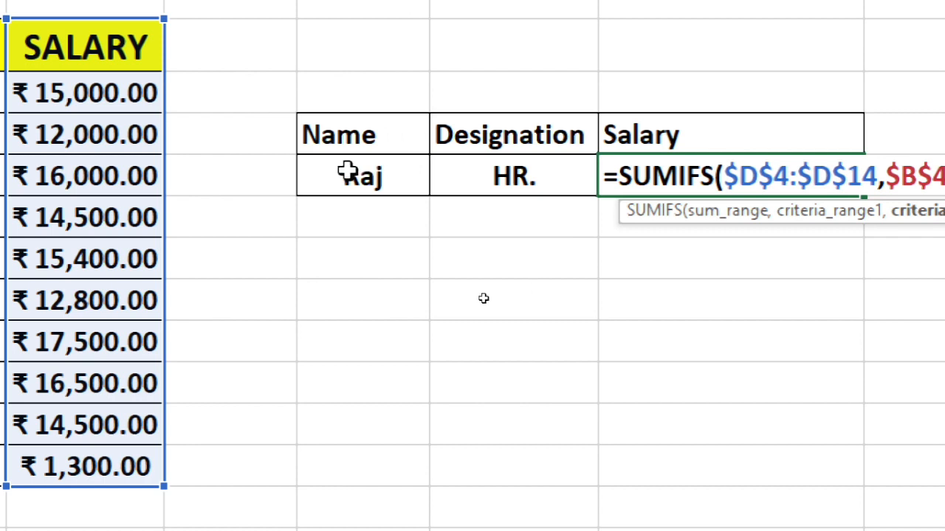
left_click(117, 169)
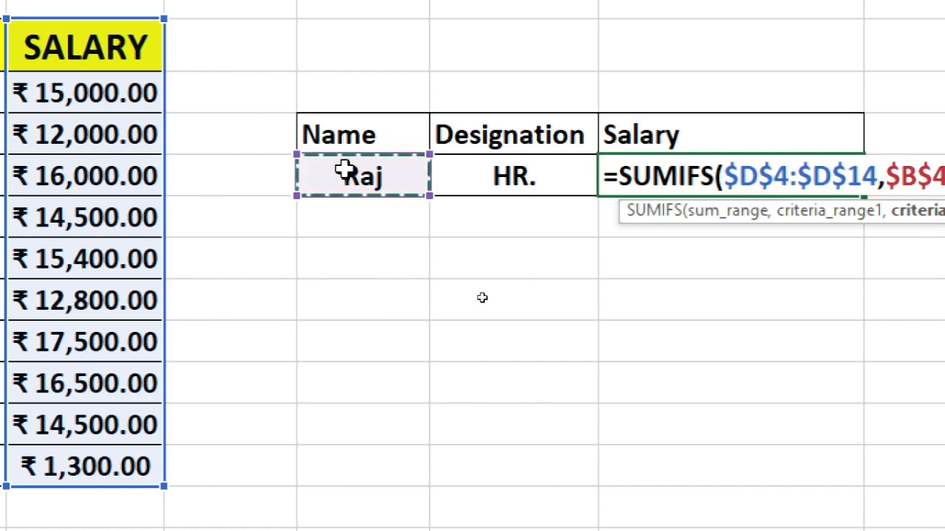
key("F4")
type(",")
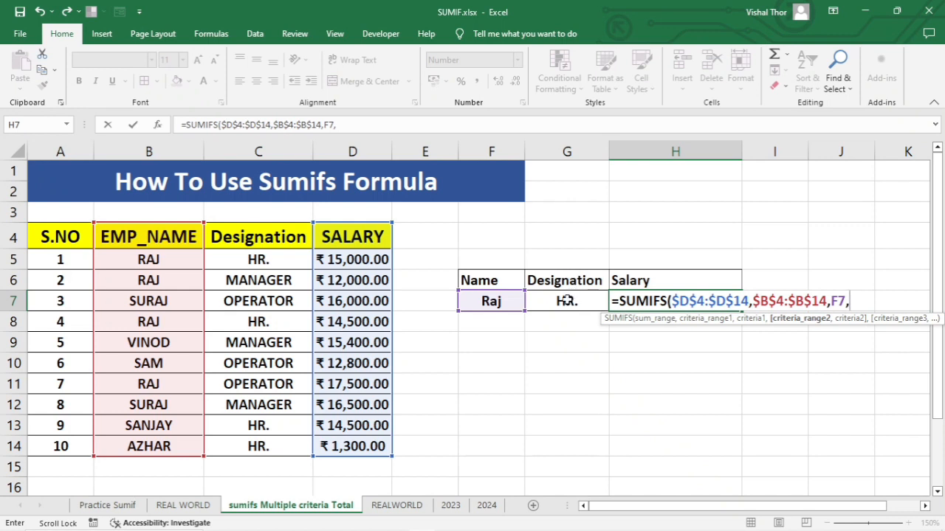
- Add the second condition with criteria range $C$4:$C$14 and criterion G7, and complete the formula
left_click(274, 237)
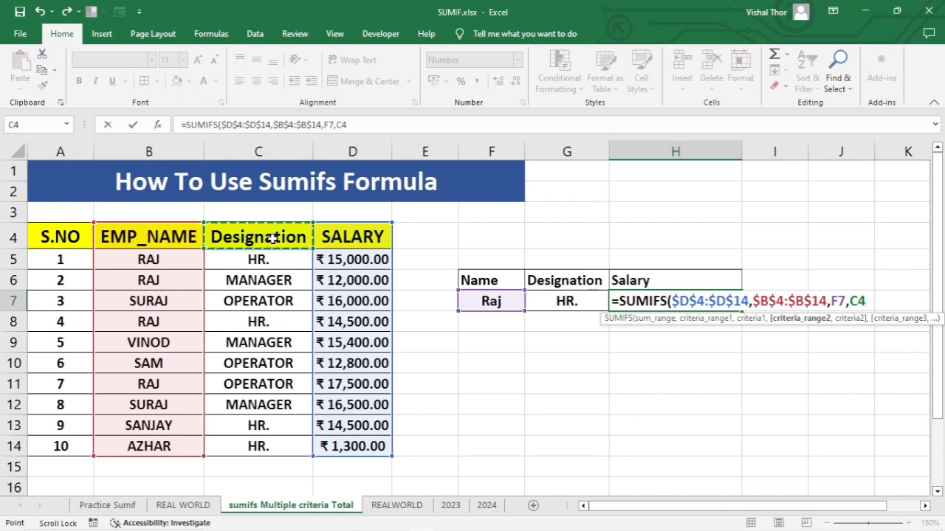
key("ctrl+shift+Down")
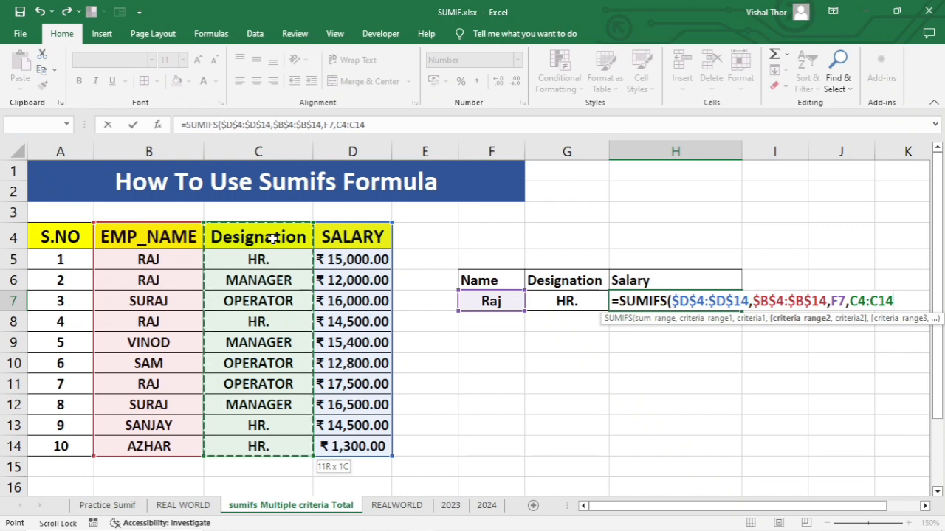
key("F4")
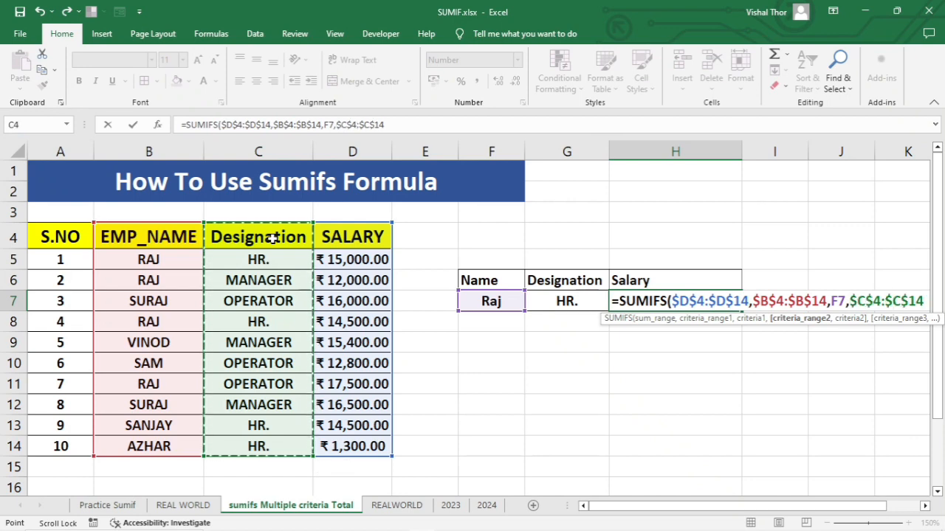
type(",")
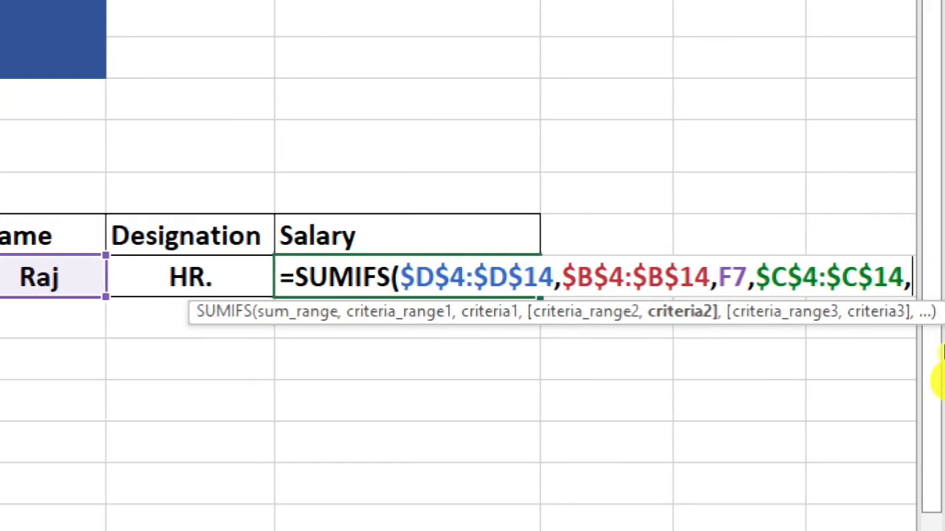
left_click(153, 276)
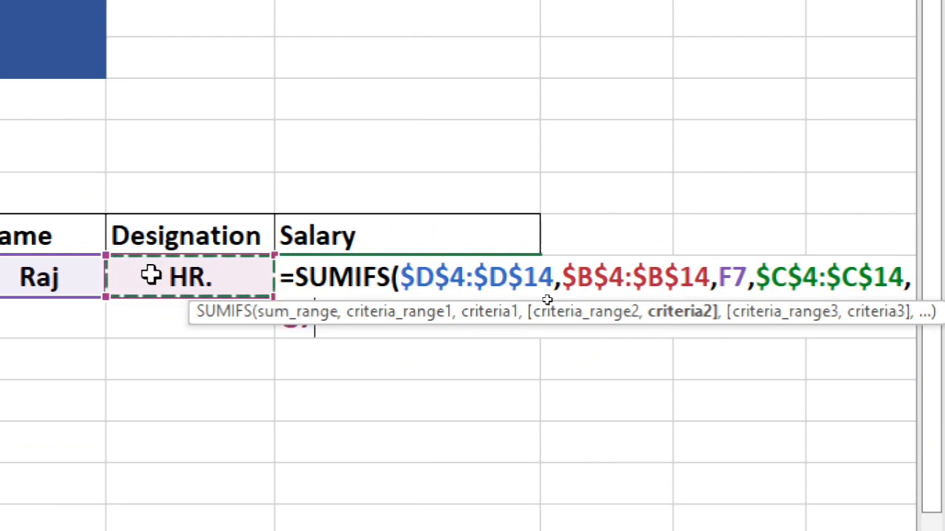
type(")")
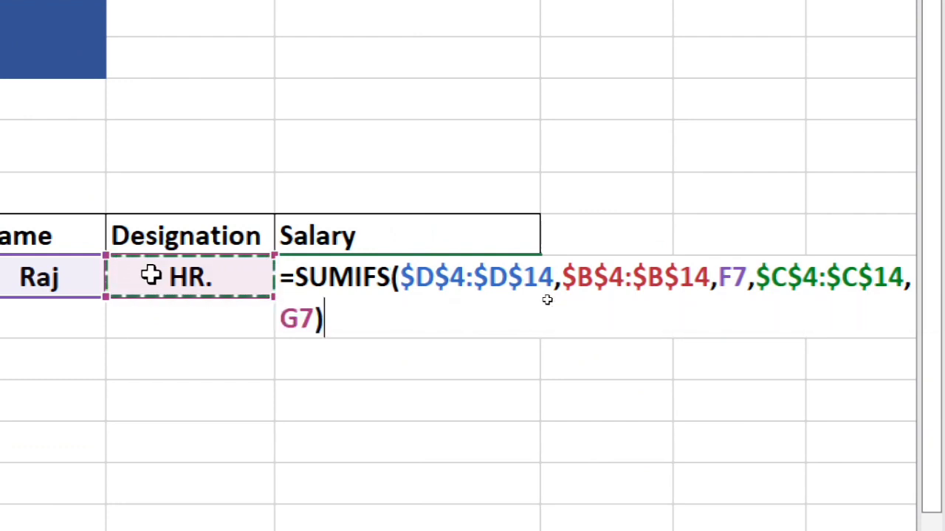
key("Return")
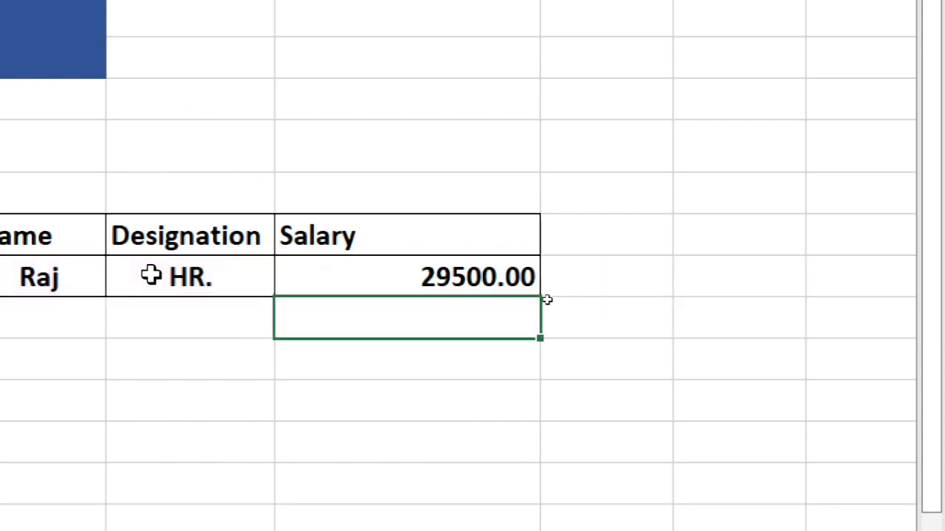
- Compare the salary total in H7 with the table rows 5 and 8 that match both the name and the HR. designation
left_click(455, 278)
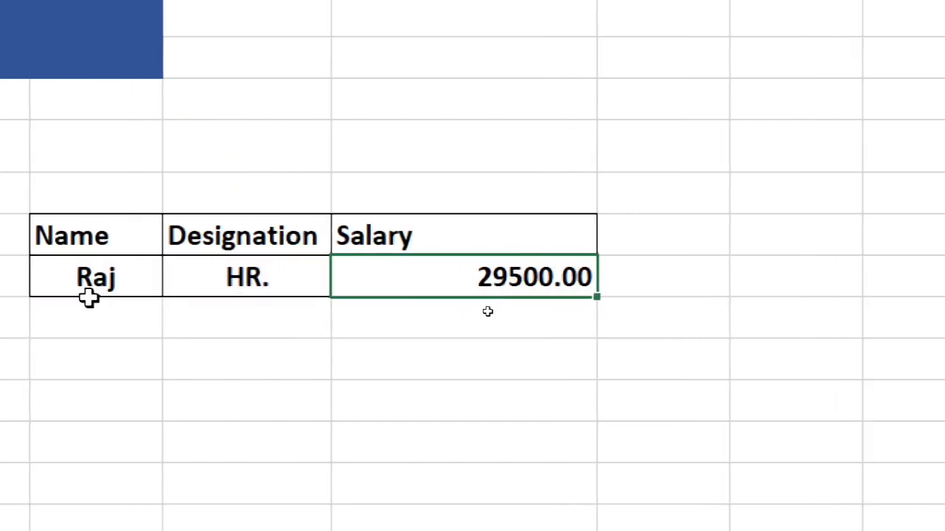
left_click(302, 277)
left_click(468, 263)
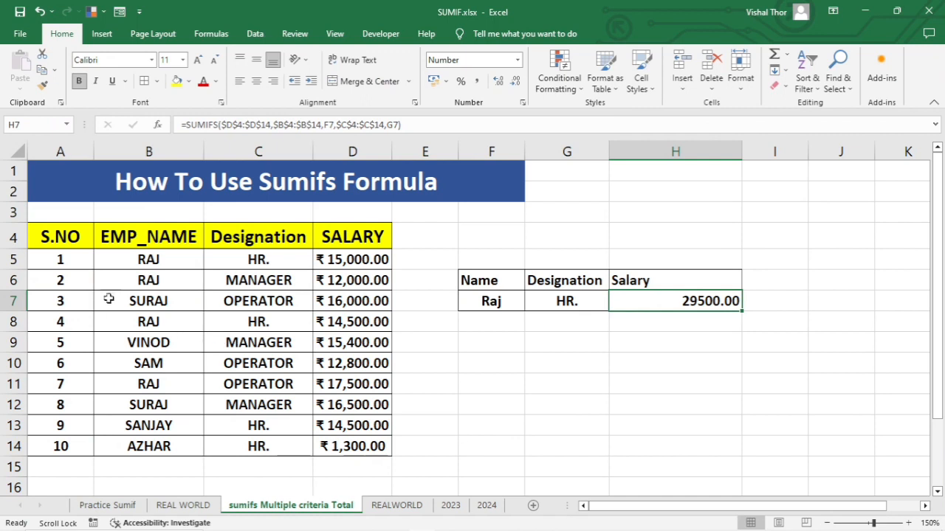
left_click(140, 289)
left_click_drag(158, 264, 372, 268)
left_click_drag(142, 329, 364, 320)
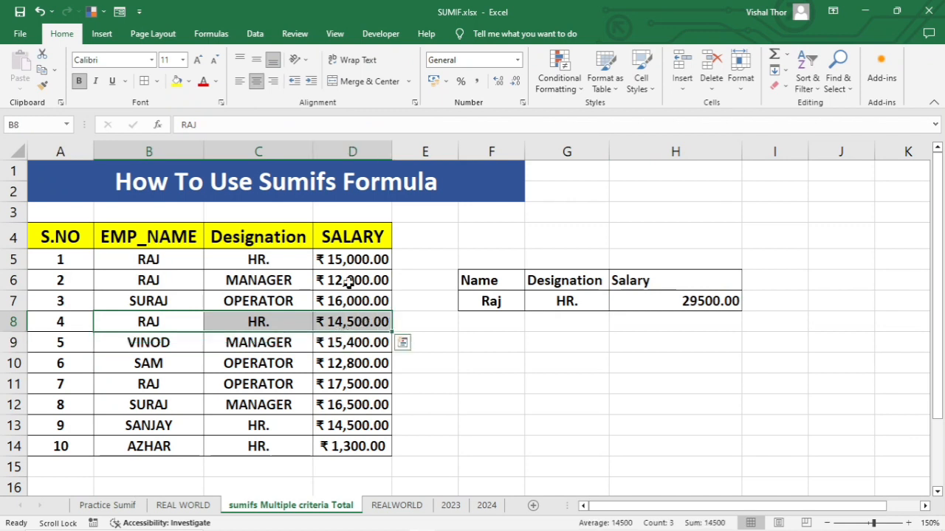
left_click(693, 301)
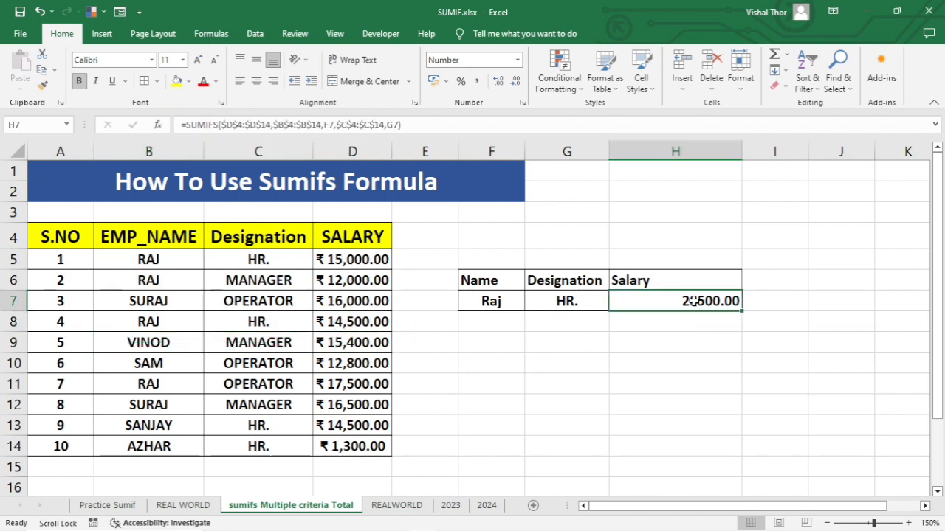
- Compare the criteria in F7 and G7 with the MANAGER entry in row 6 to examine why that row is excluded
left_click(476, 301)
left_click(558, 301)
left_click(644, 301)
double_click(149, 280)
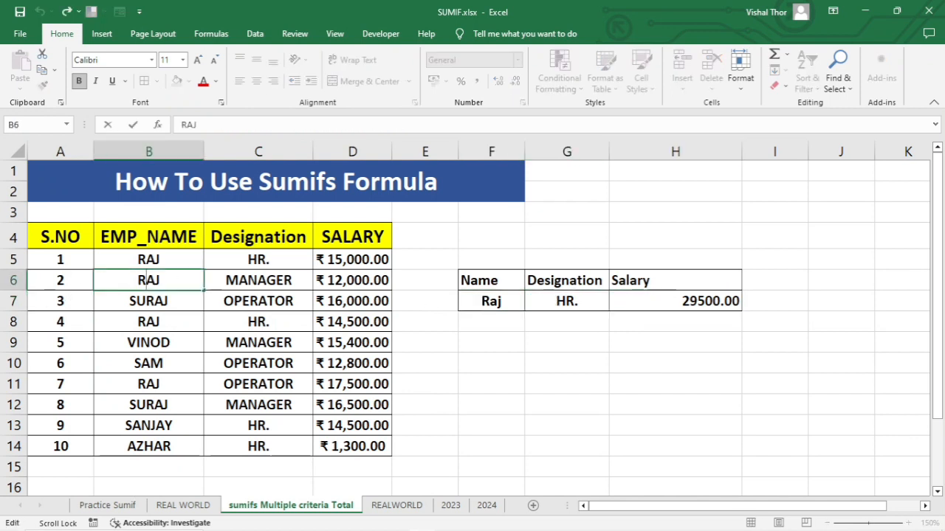
left_click(217, 293)
left_click(147, 276)
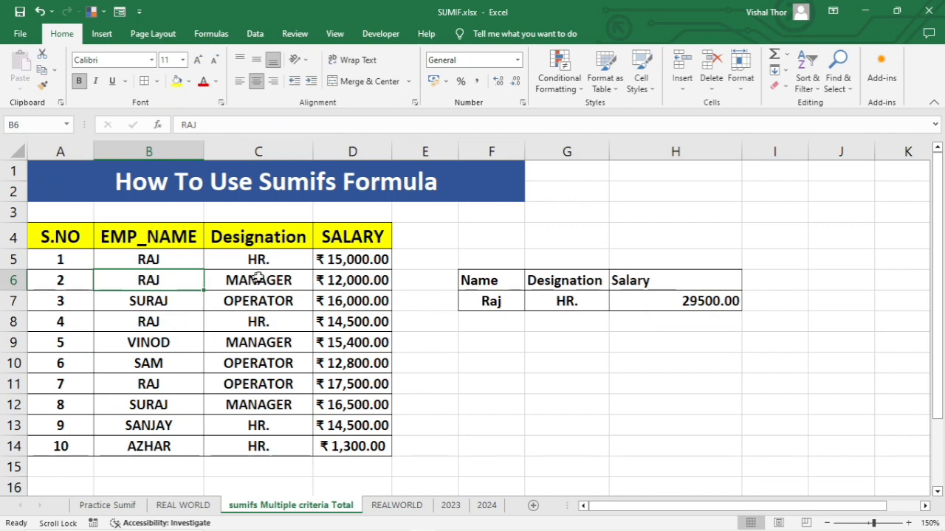
left_click_drag(169, 281, 353, 279)
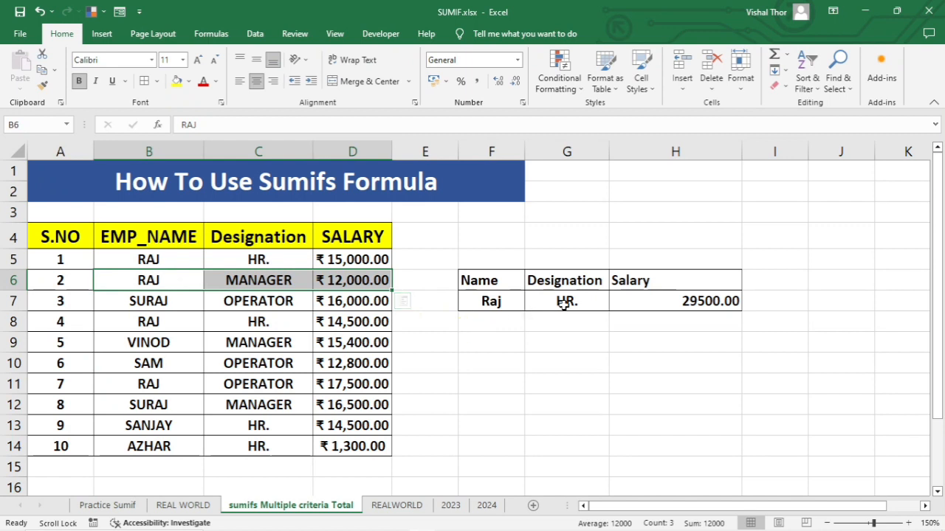
left_click(508, 301)
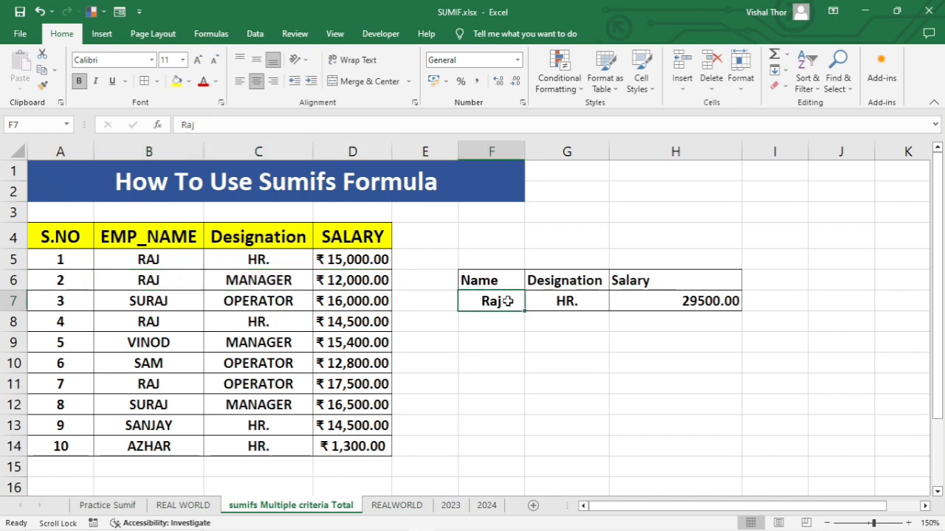
left_click(547, 302)
left_click(636, 303)
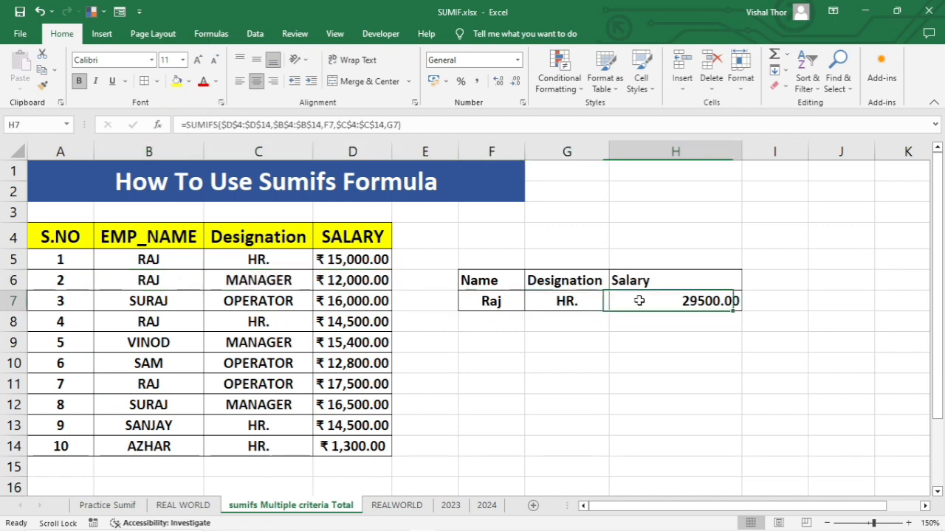
- Format the salary total in H7 as Currency with no decimal places, matching the SALARY column's currency style
left_click(597, 341)
left_click(647, 301)
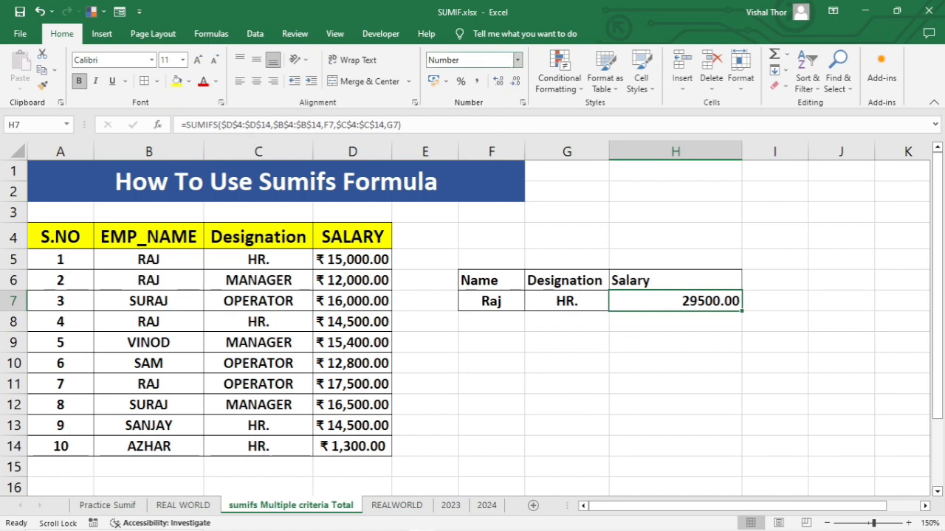
left_click_drag(349, 253, 338, 443)
left_click(715, 296)
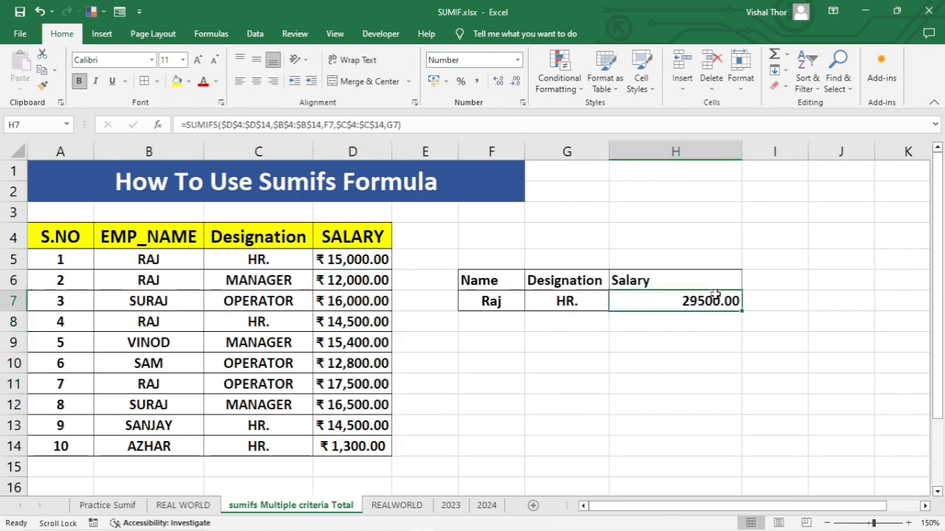
left_click(518, 60)
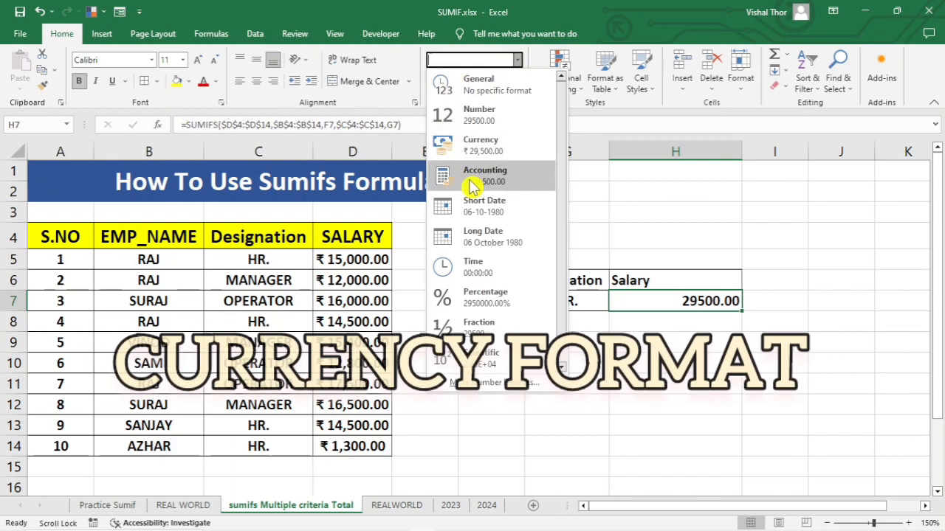
left_click(479, 151)
left_click(514, 80)
left_click(515, 80)
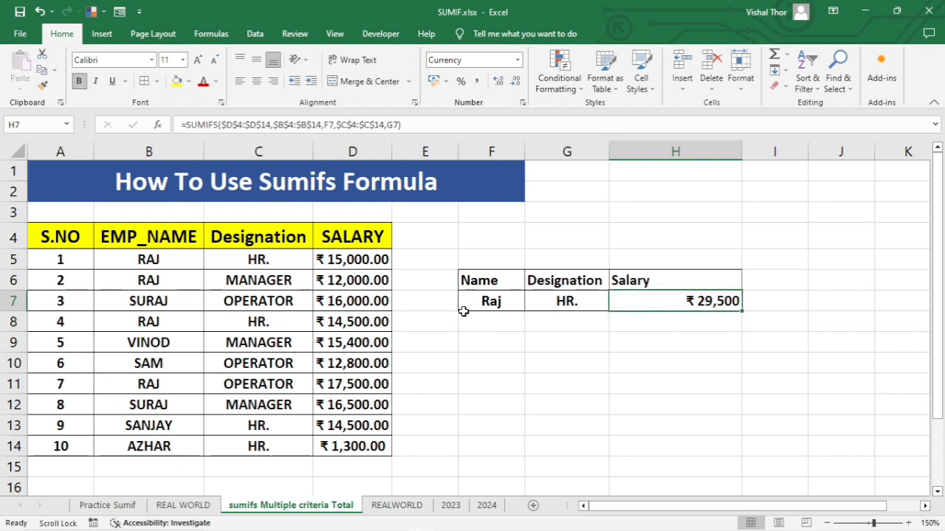
left_click(632, 334)
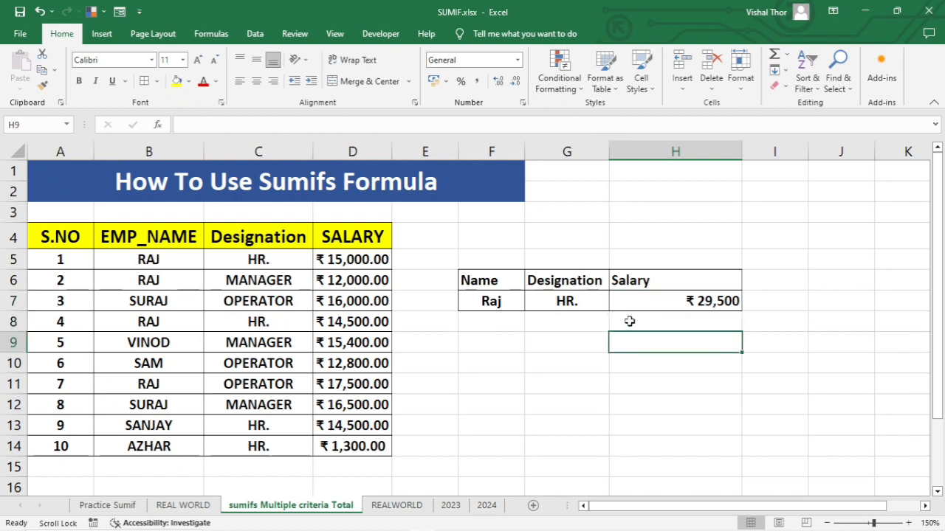
- Switch to the REALWORLD worksheet and select cell F9
left_click(396, 506)
left_click(439, 307)
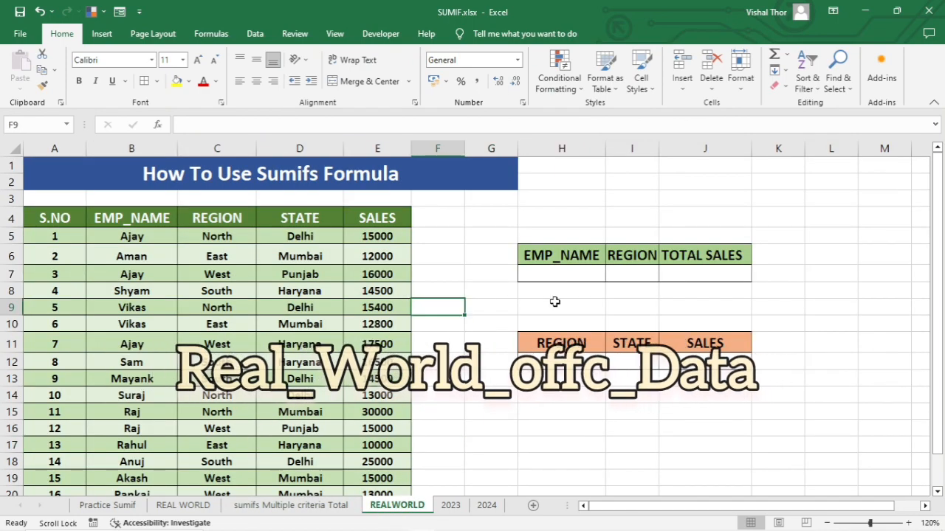
- Look over the sales table and the empty EMP_NAME, REGION and TOTAL SALES cells in row 7
left_click(275, 327)
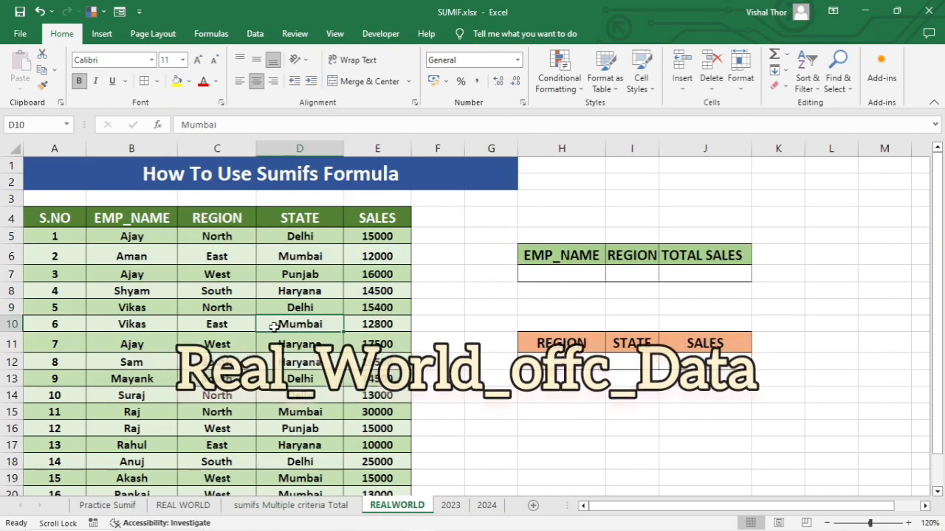
key("ctrl+a")
left_click(350, 305)
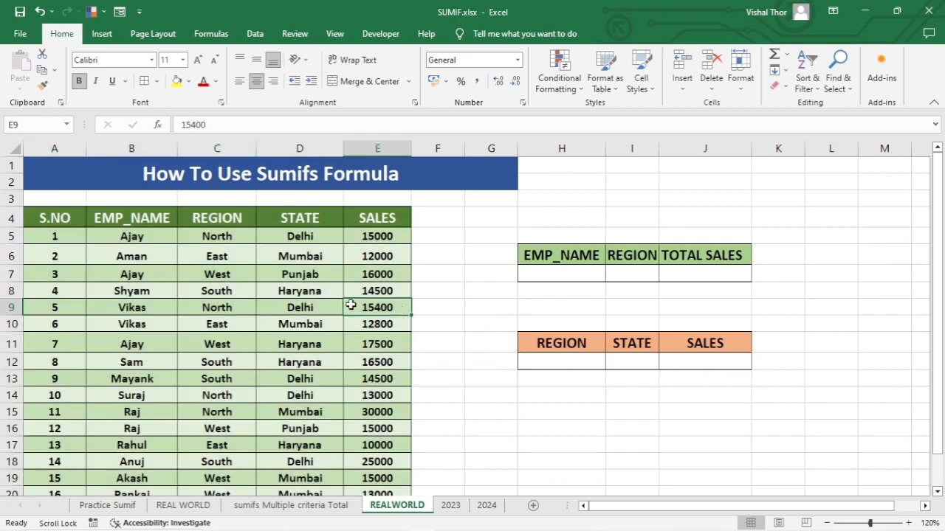
left_click(550, 276)
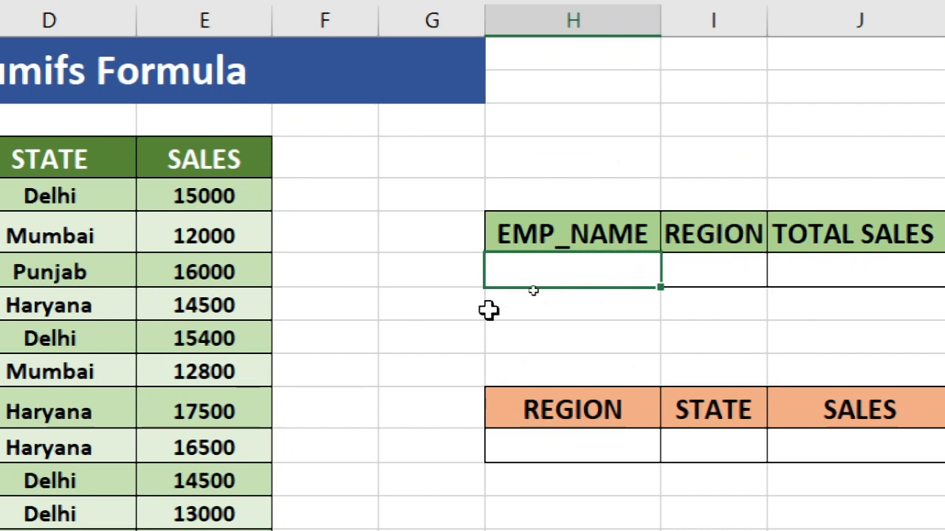
left_click(835, 264)
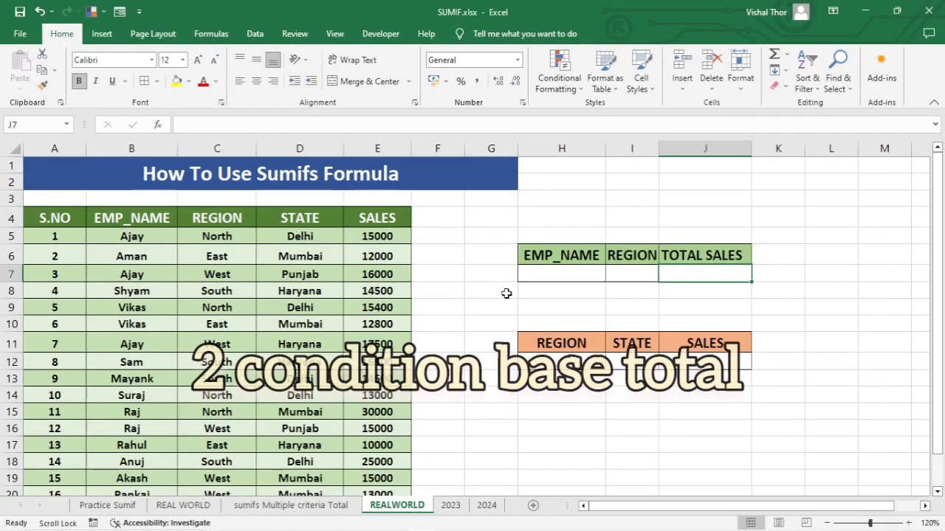
- Fill in the criteria for the first summary table: the employee name from B5 in H7 and NORTH in I7
left_click(156, 237)
left_click(527, 276)
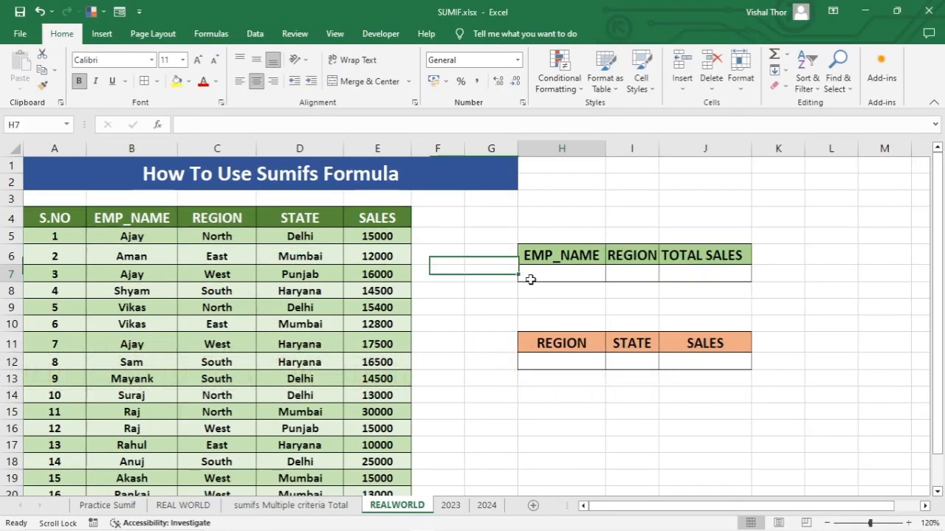
type("AJAY")
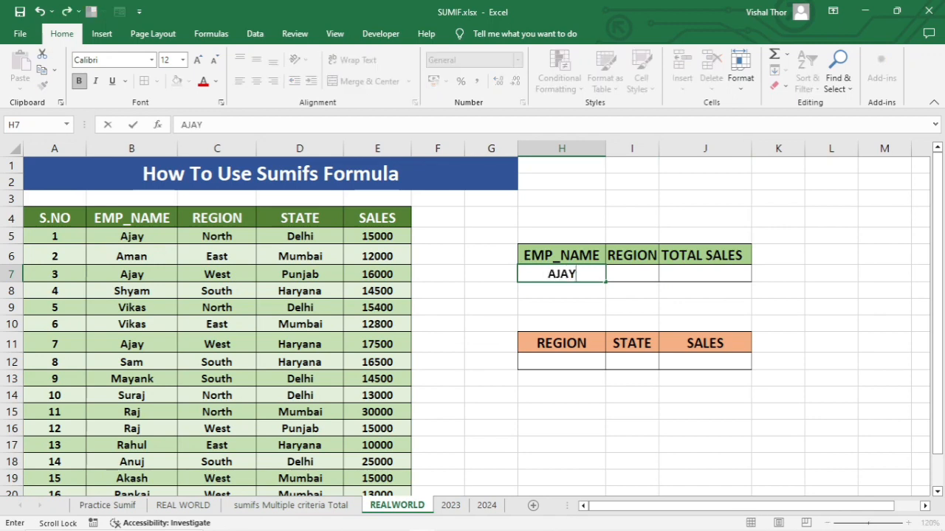
left_click(637, 272)
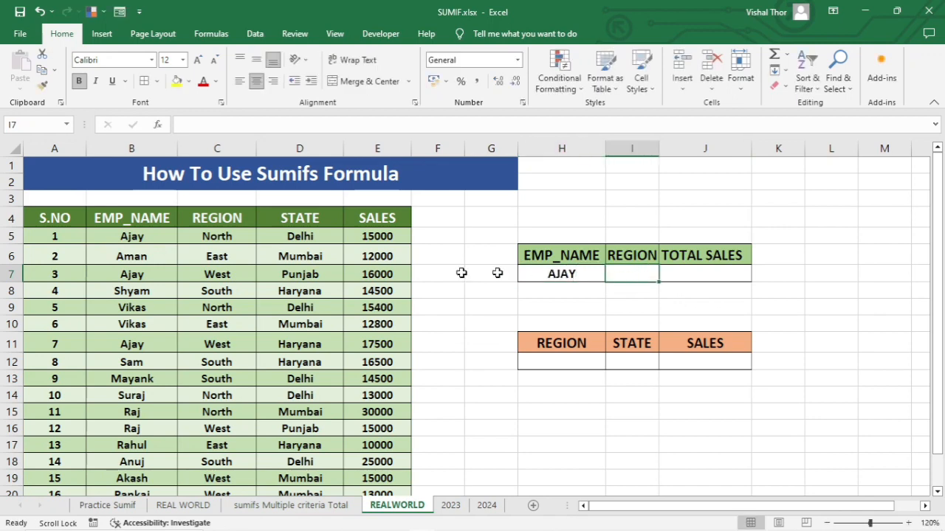
left_click(137, 238)
left_click(206, 237)
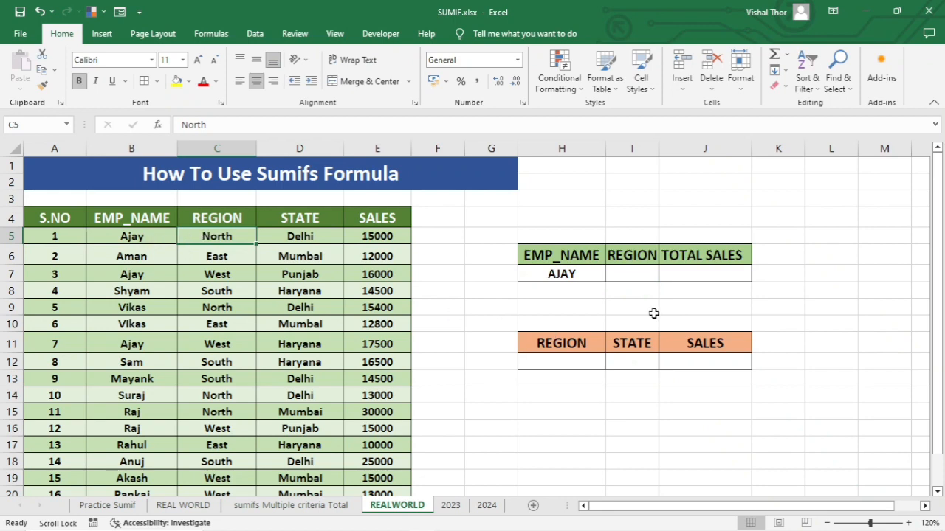
left_click(610, 273)
type("NORTH")
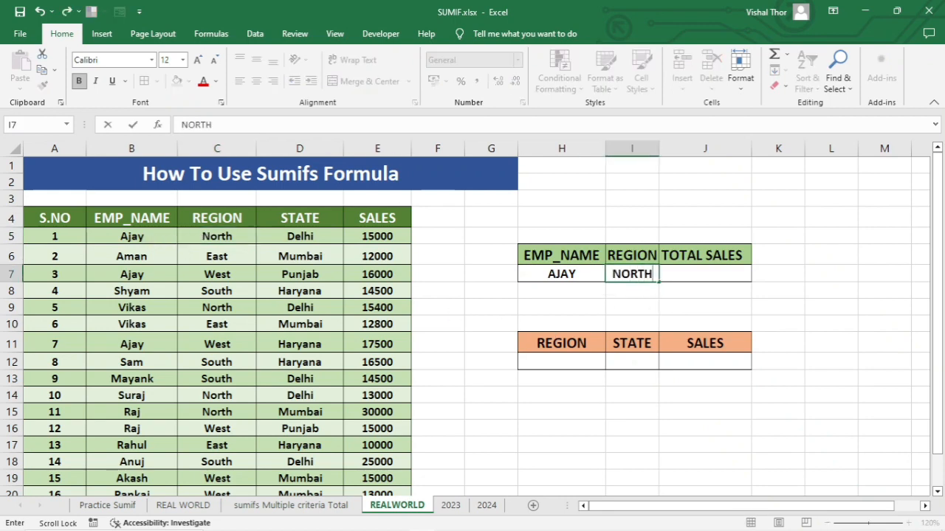
key("Tab")
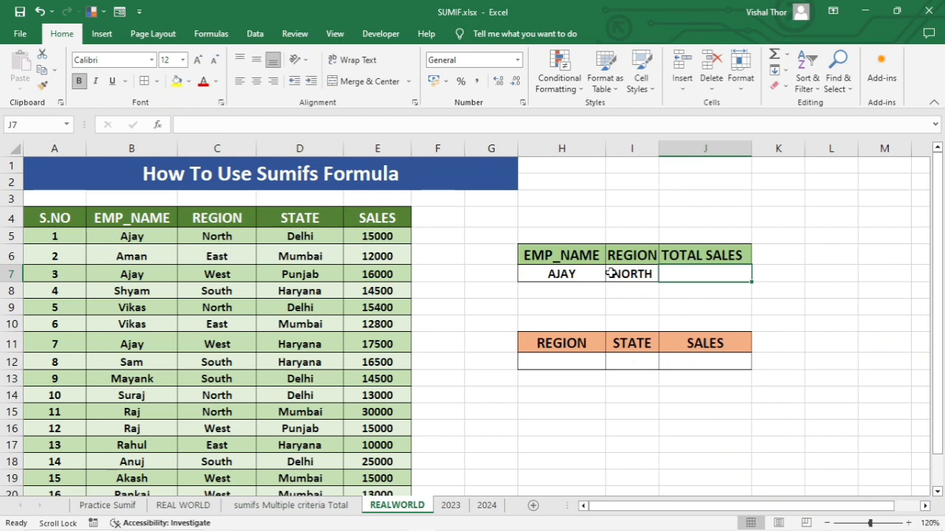
- Start a SUMIFS formula in J7 with the SALES column $E$4:$E$20 as the absolute sum range
type("=SUMIFS(")
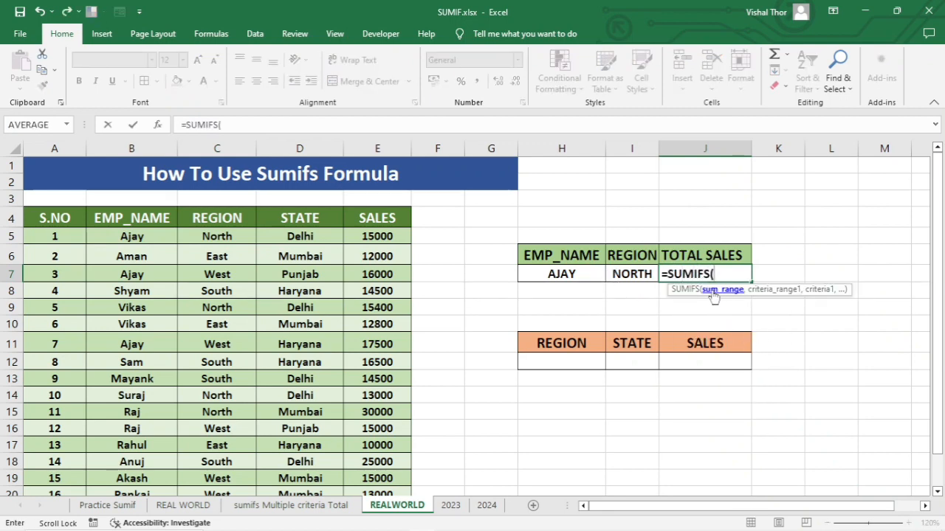
left_click(362, 215)
key("ctrl+shift+Down")
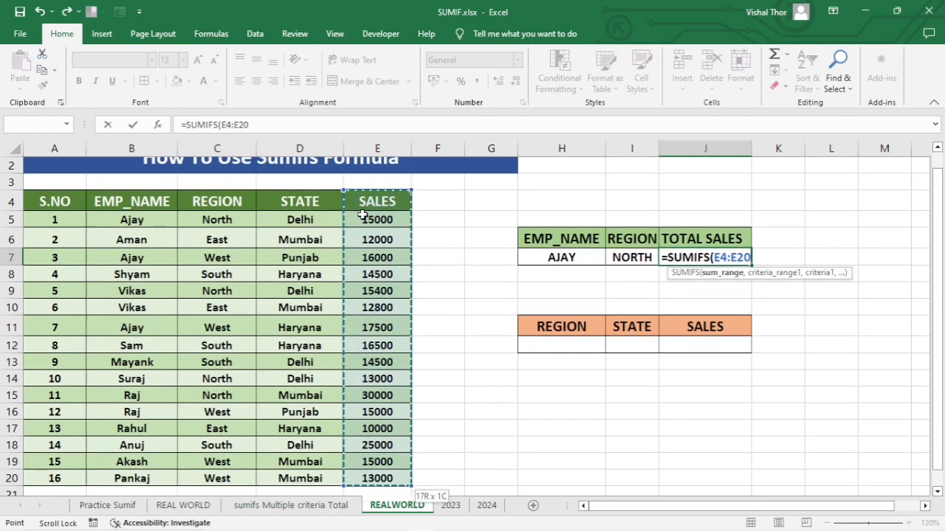
key("F4")
type(",")
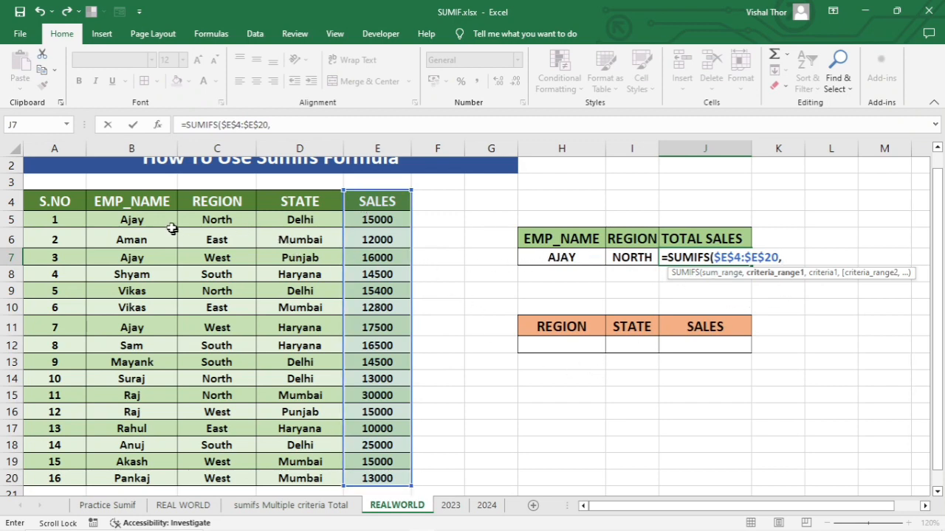
- Add the first criteria pair to the J7 formula: absolute EMP_NAME range $B$4:$B$20 matched against H7
left_click(140, 204)
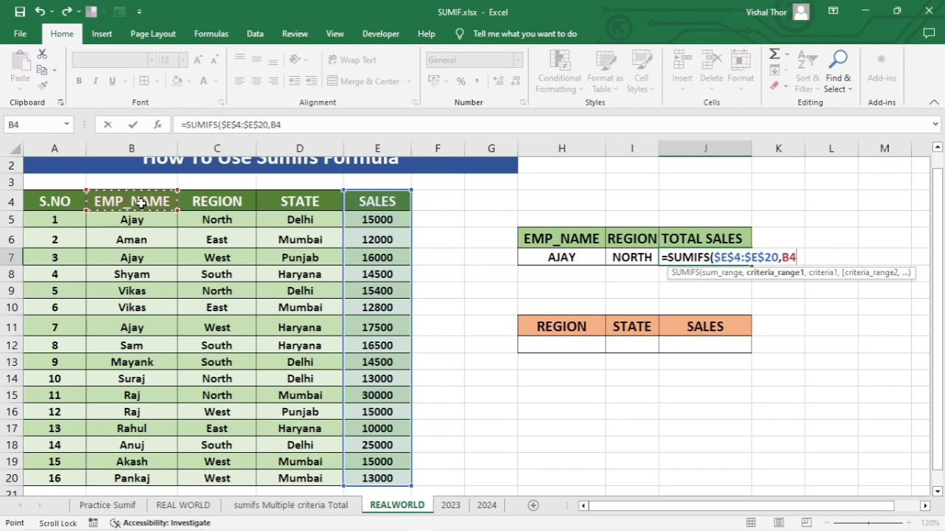
key("ctrl+shift+Down")
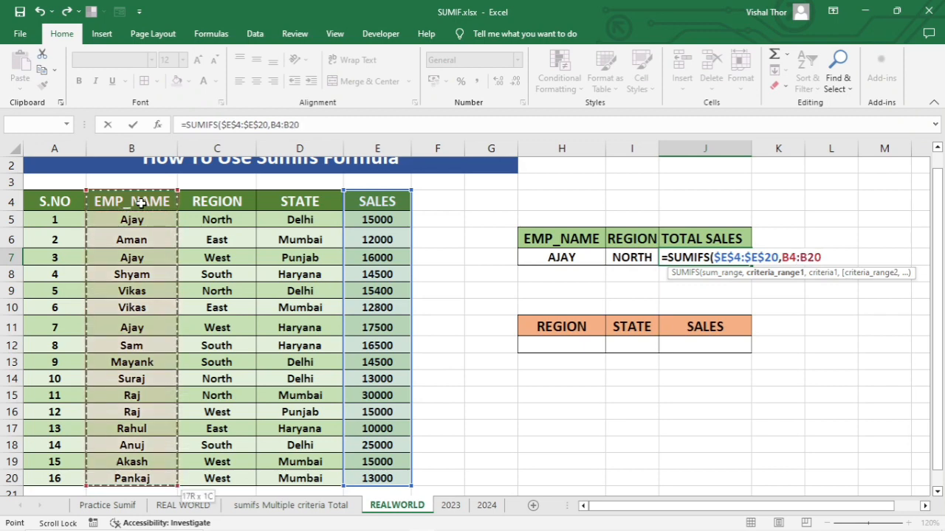
key("F4")
type(",")
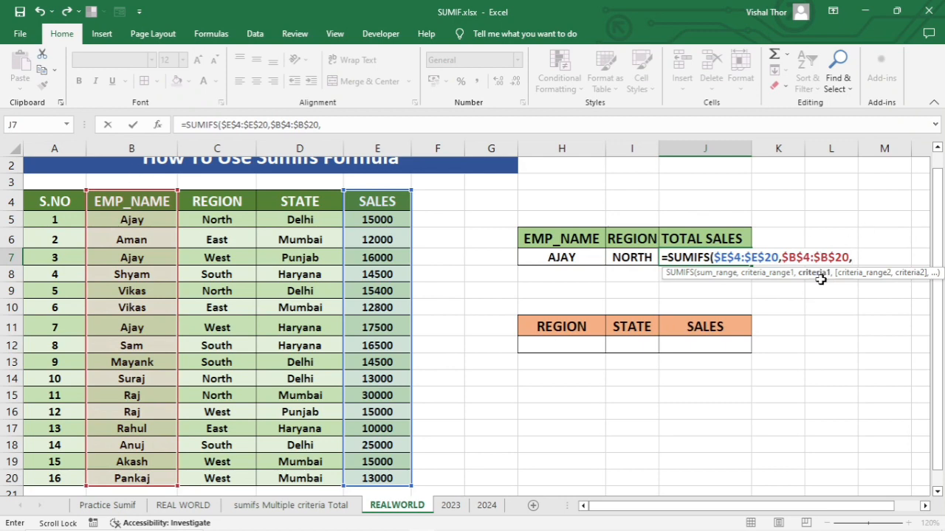
left_click(562, 258)
type(",")
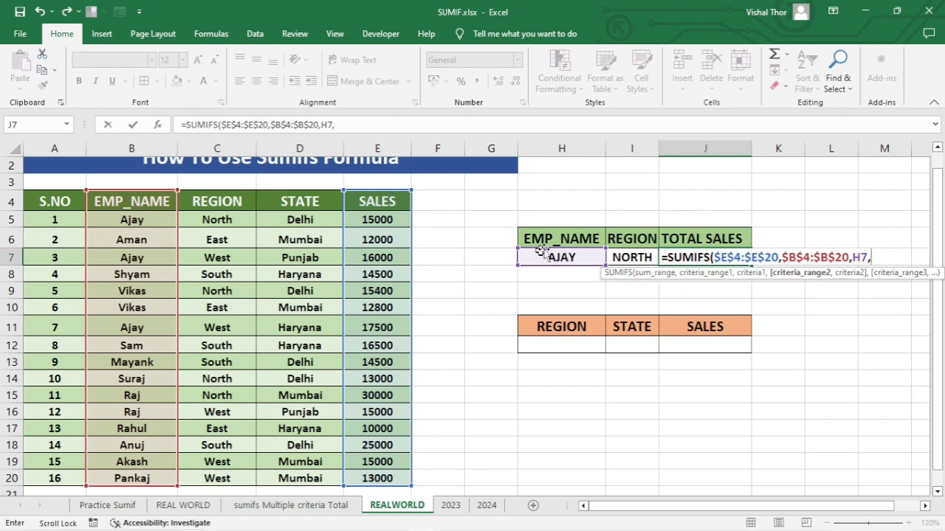
- Add the second criteria pair, absolute REGION range $C$4:$C$20 matched against I7, and complete the SUMIFS formula in J7
left_click(225, 209)
key("ctrl+shift+Down")
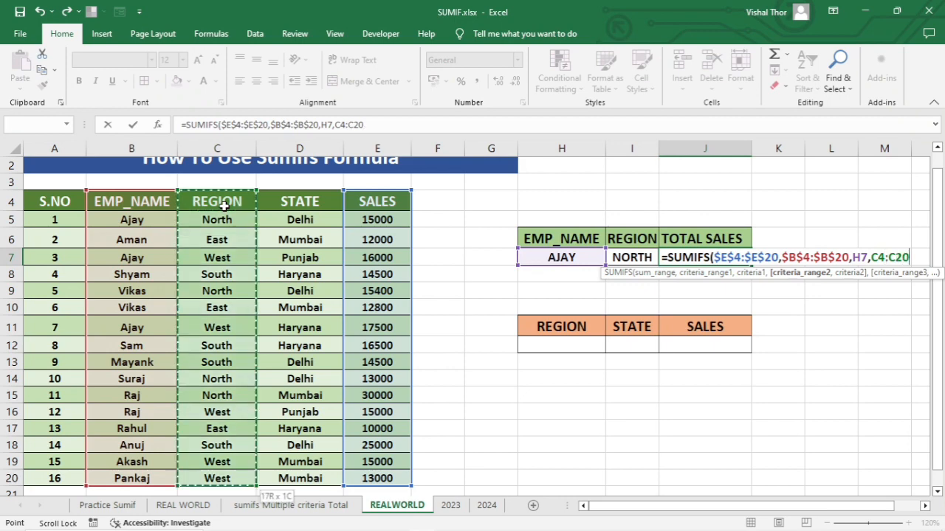
key("F4")
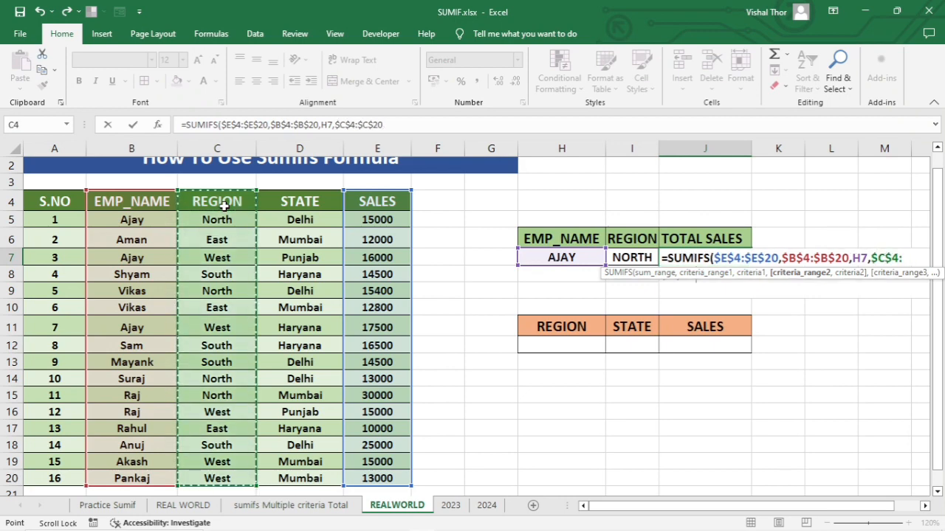
type(",")
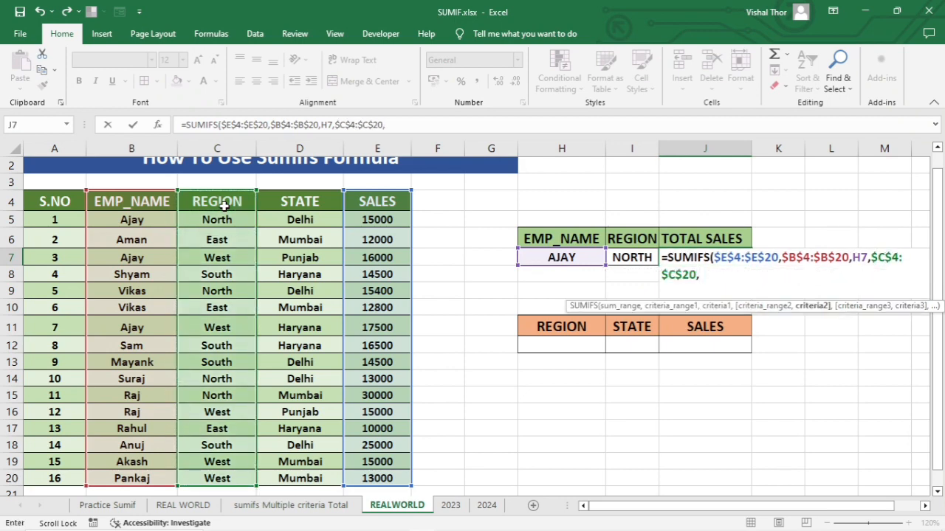
left_click(628, 260)
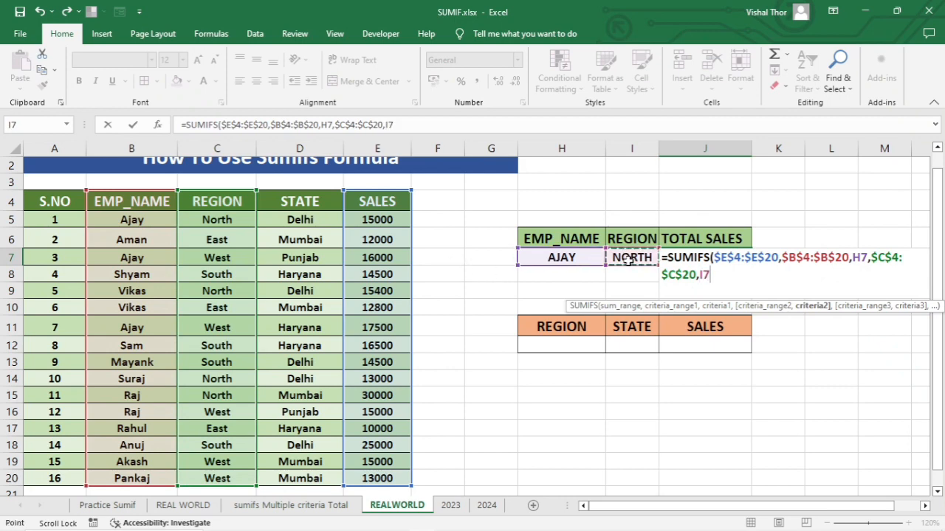
type(")")
key("Return")
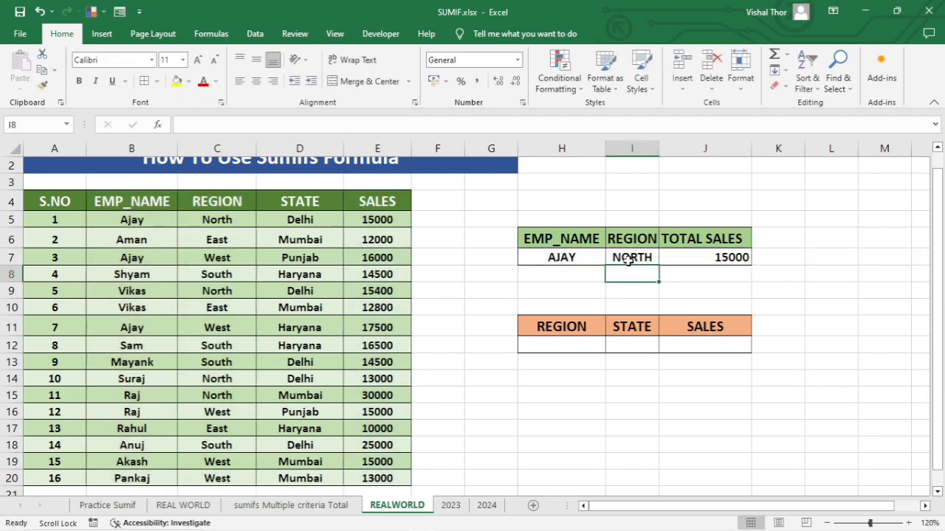
- Compare the total in J7 with the matching row 5 and the same employee's West entries in rows 7 and 11
left_click(694, 259)
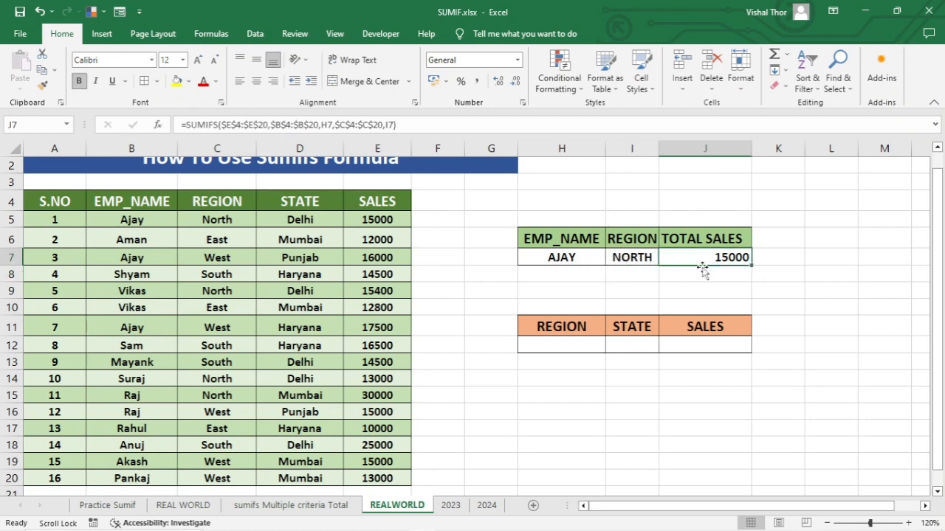
left_click_drag(141, 221, 362, 221)
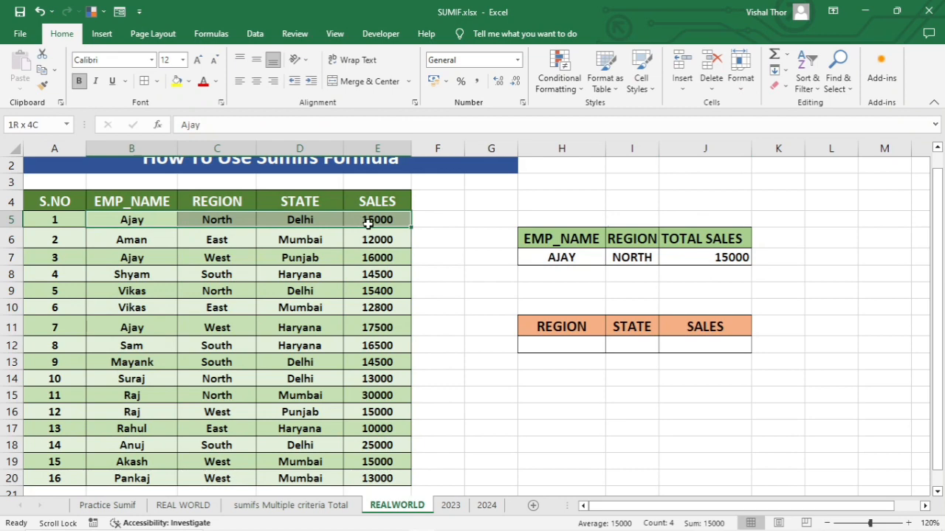
left_click_drag(102, 240, 153, 240)
left_click(217, 258)
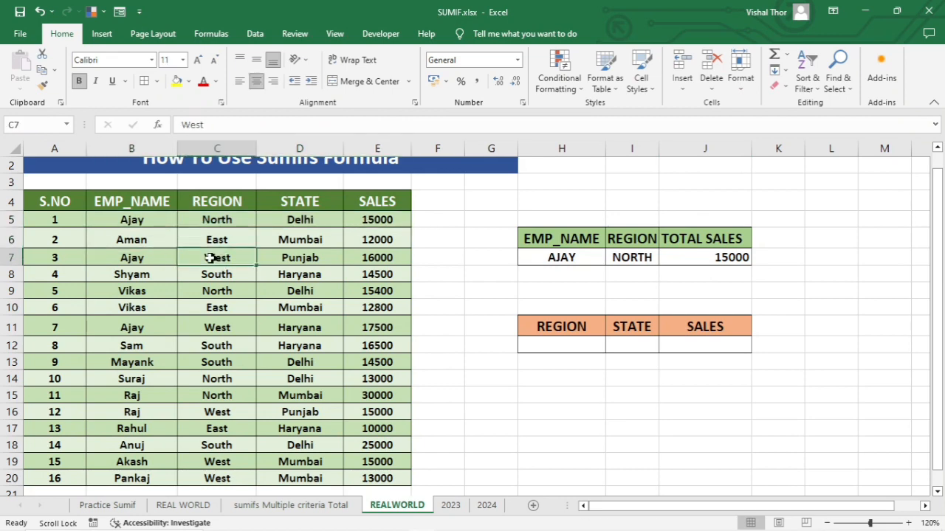
left_click_drag(107, 267, 208, 263)
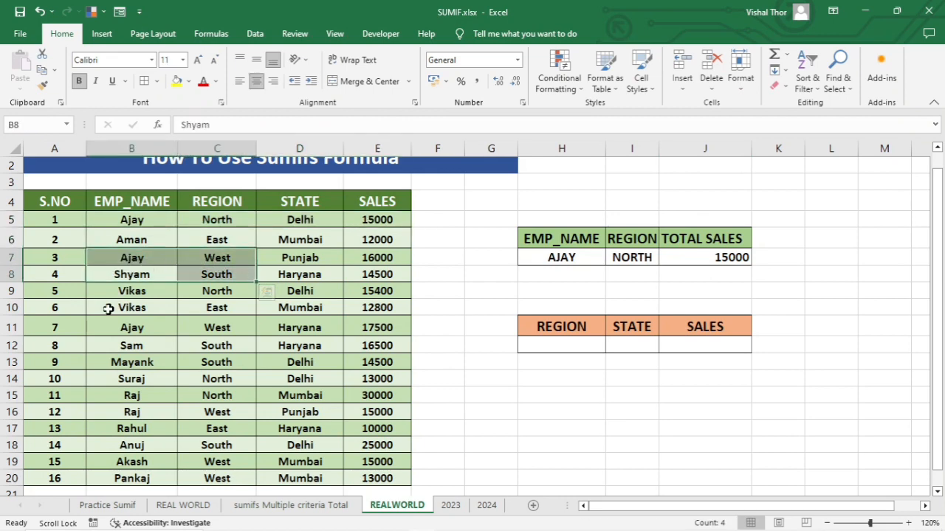
left_click_drag(139, 330, 188, 334)
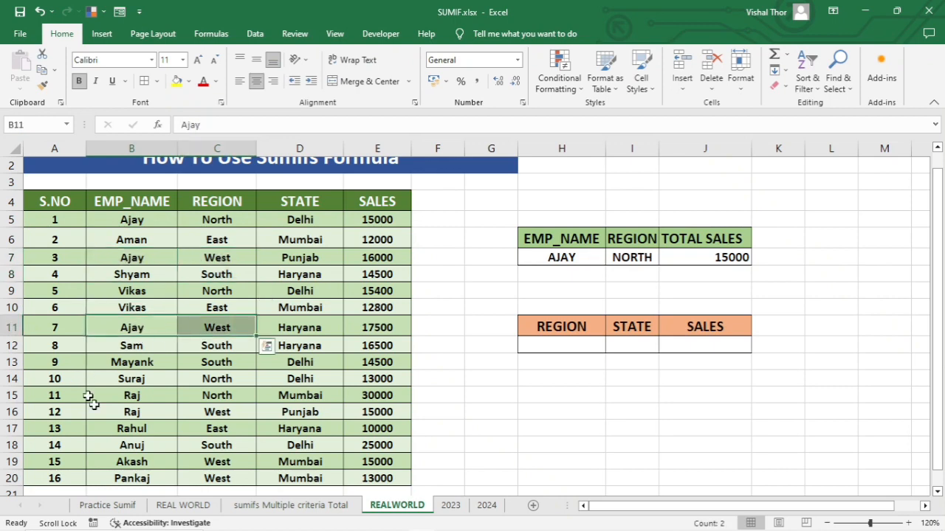
- Replace the region criterion in I7 with WEST
left_click(626, 260)
key("Delete")
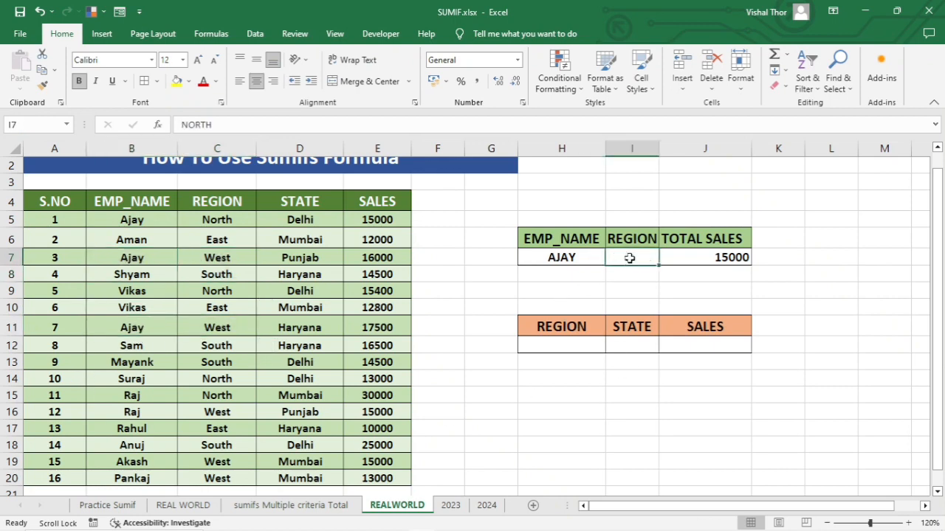
type("QW")
key("BackSpace")
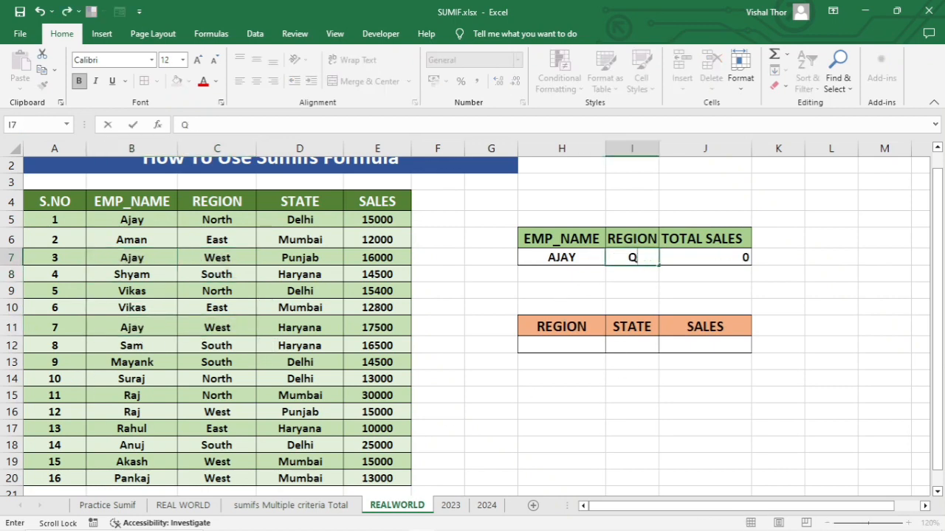
type("EST")
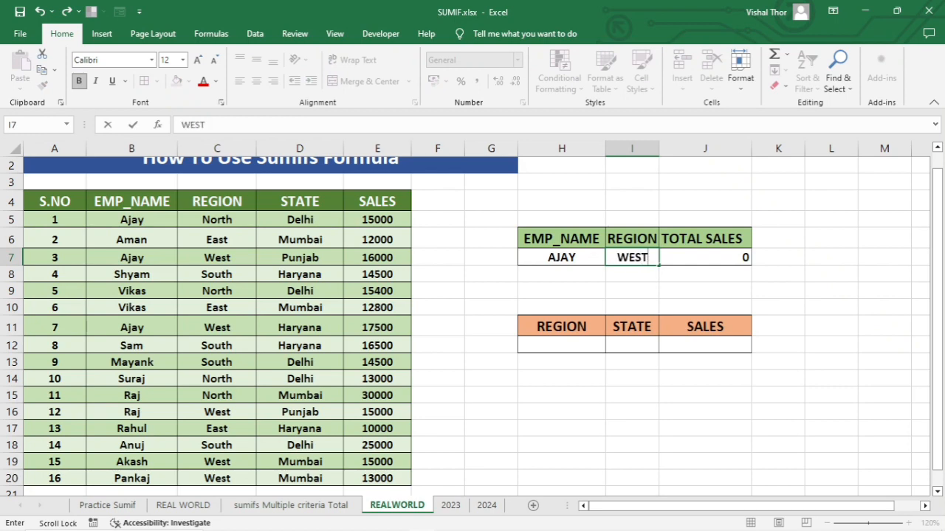
key("Return")
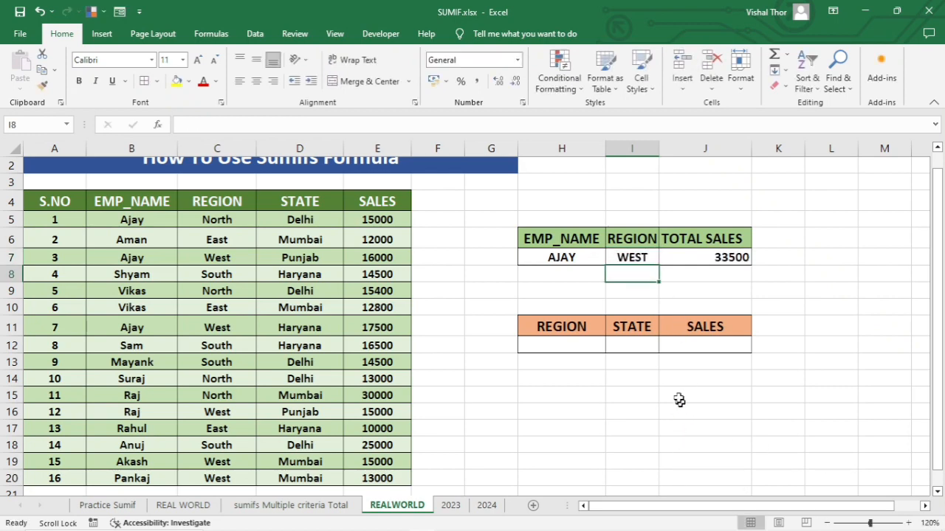
- Check the TOTAL SALES result in J7 against the employee's West sales in rows 7 and 11
left_click_drag(151, 256, 238, 249)
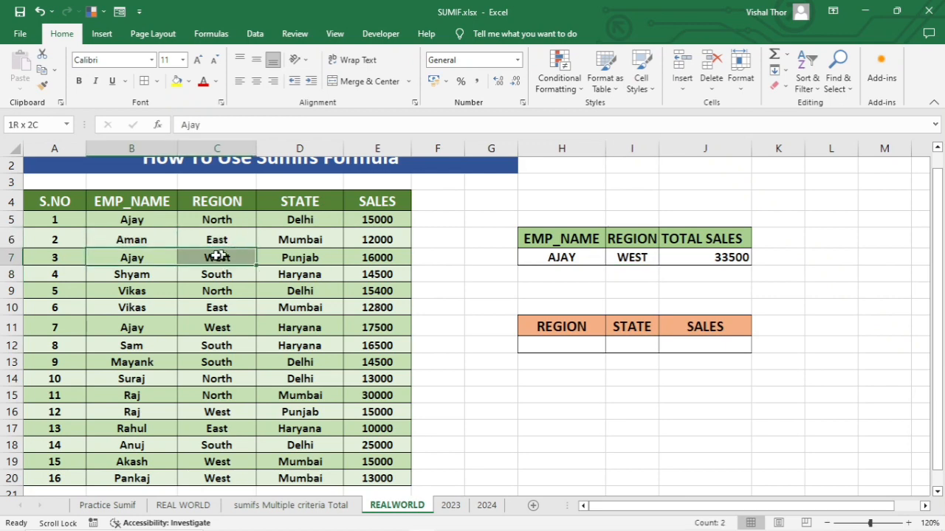
left_click(361, 253)
left_click_drag(141, 328, 360, 334)
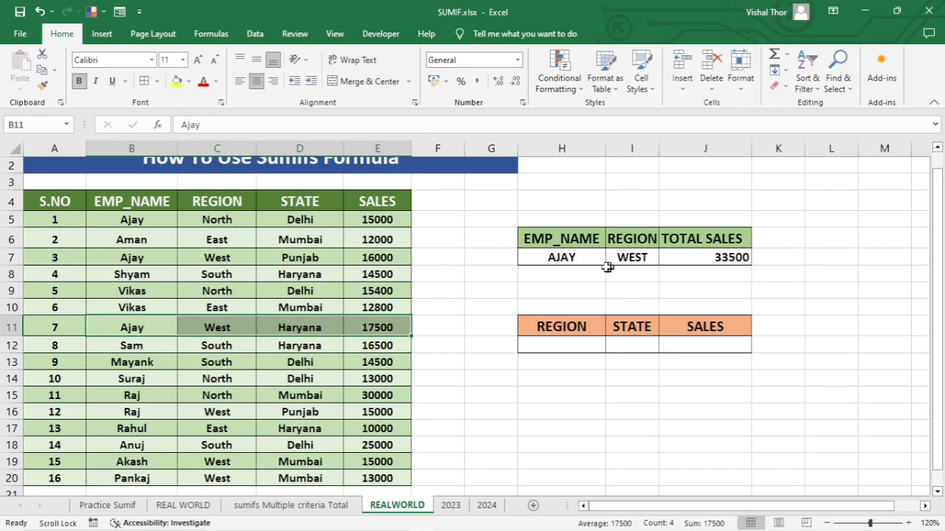
left_click(695, 259)
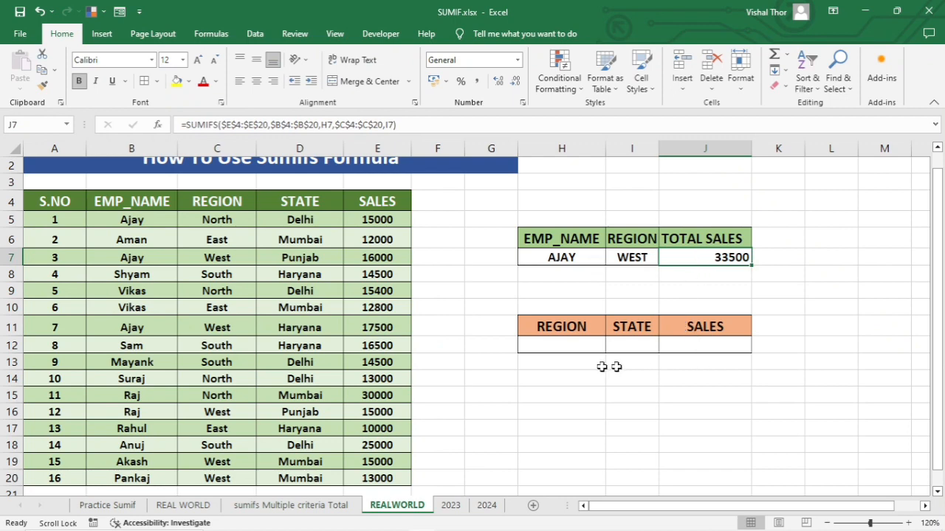
left_click(550, 383)
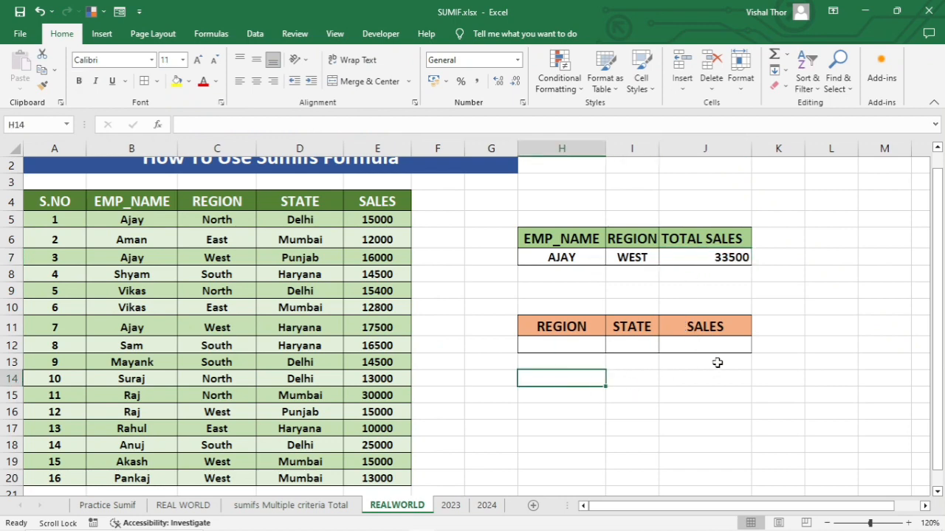
- Enter WEST as the region in H12 and DELHI as the state in I12 of the second criteria table
left_click(675, 383)
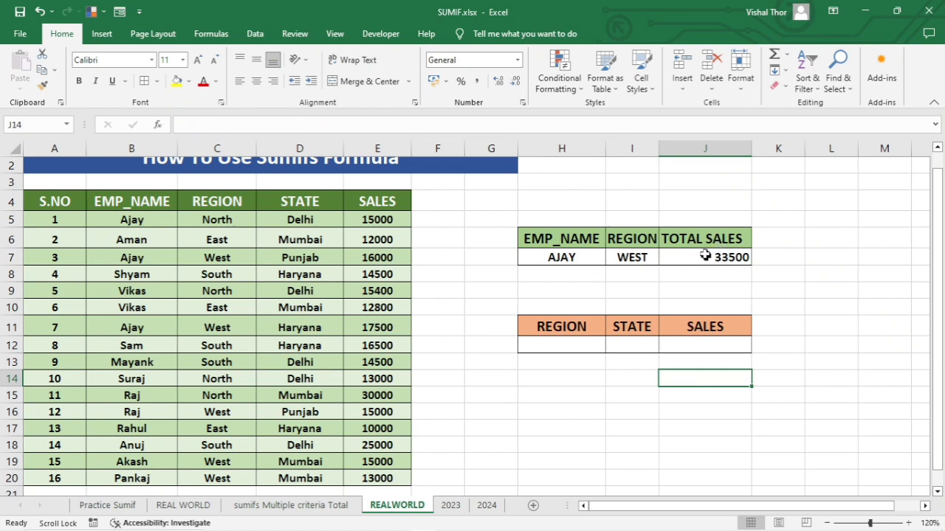
left_click(686, 346)
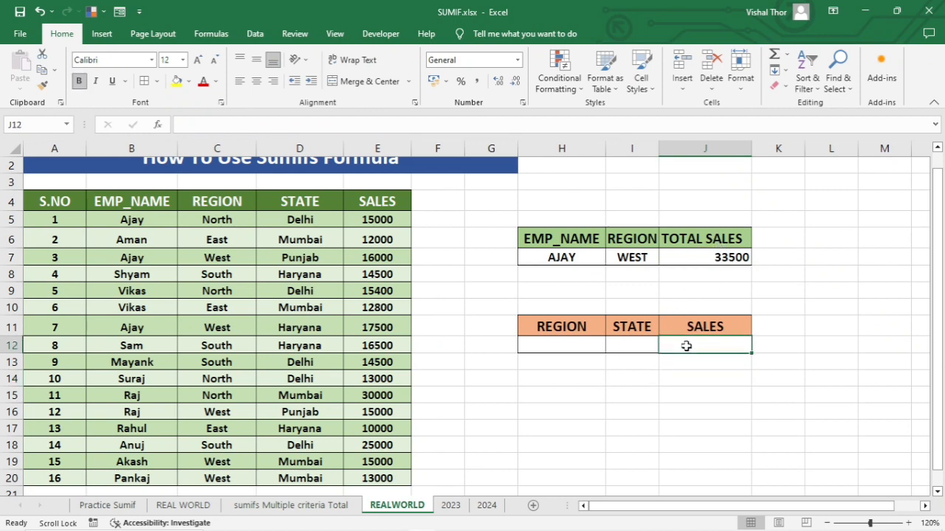
left_click(550, 343)
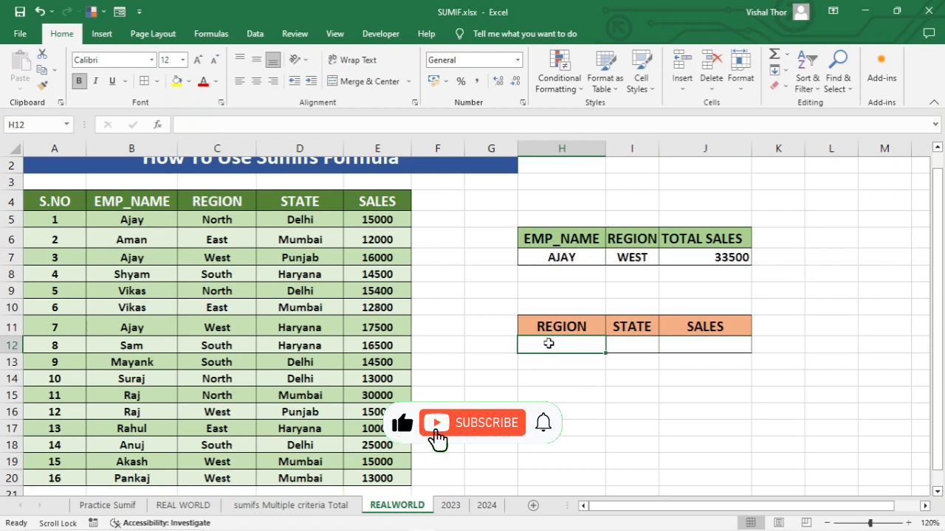
type("WEST")
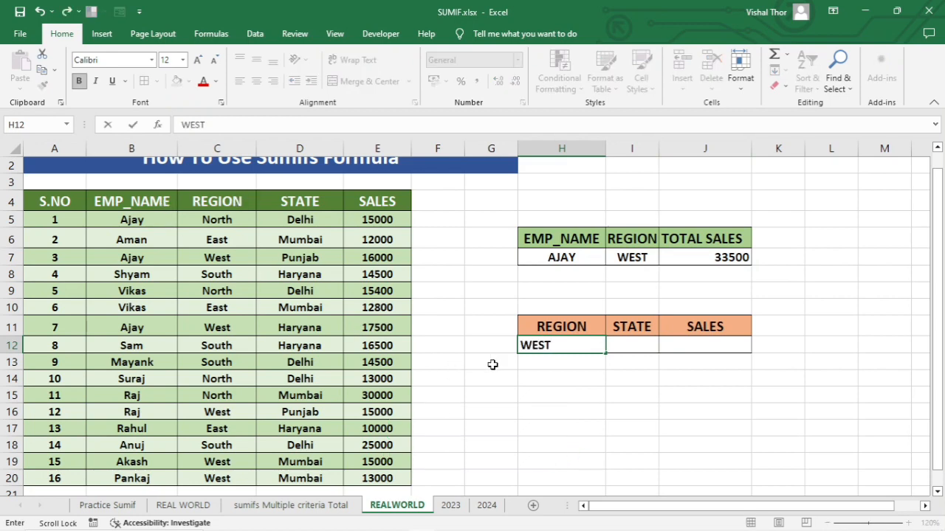
key("Tab")
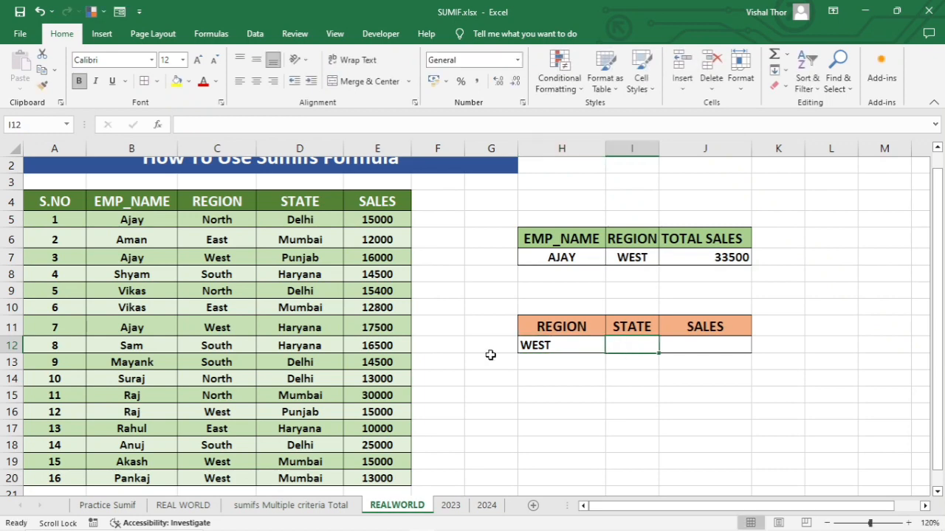
type("DELJH")
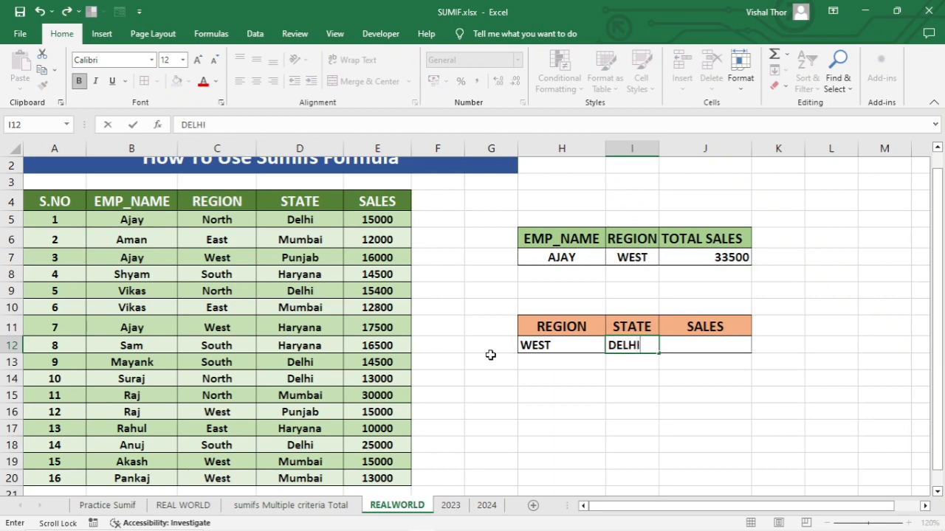
key("Tab")
- Start a SUMIFS formula in J12 with the SALES column as the absolute sum range $E$4:$E$20
type("=S")
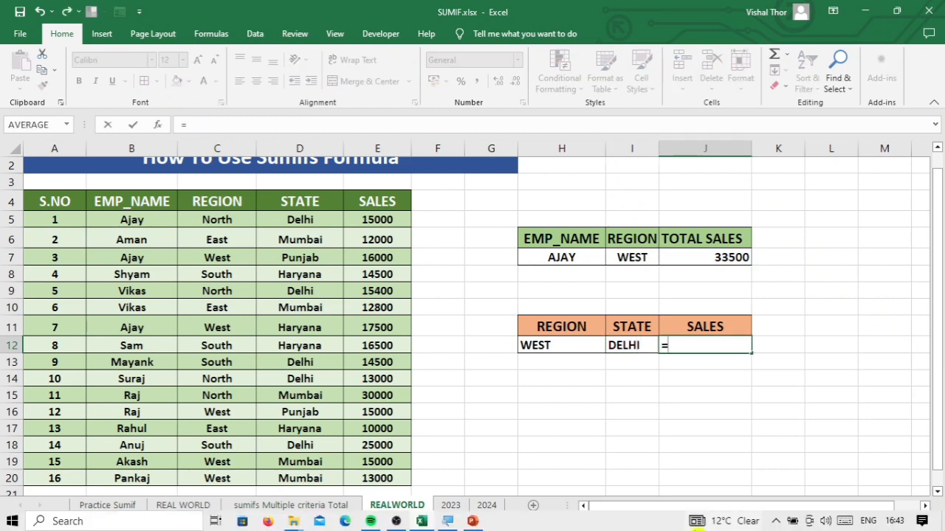
type("UMIFS(")
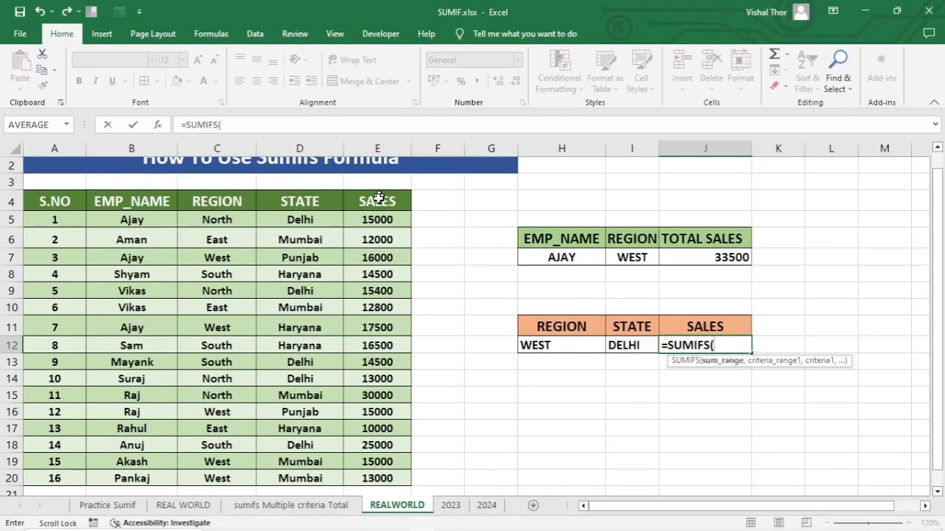
left_click(376, 200)
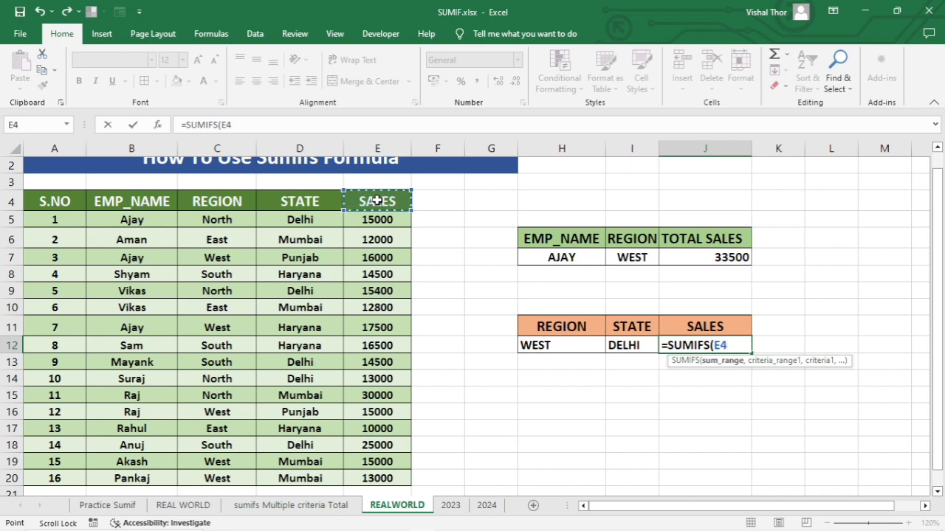
key("ctrl+shift+Down")
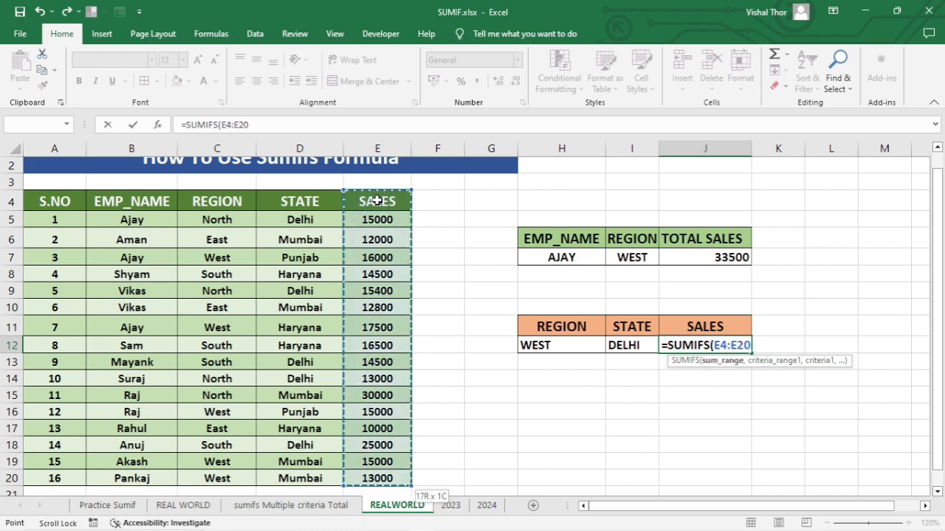
key("F4")
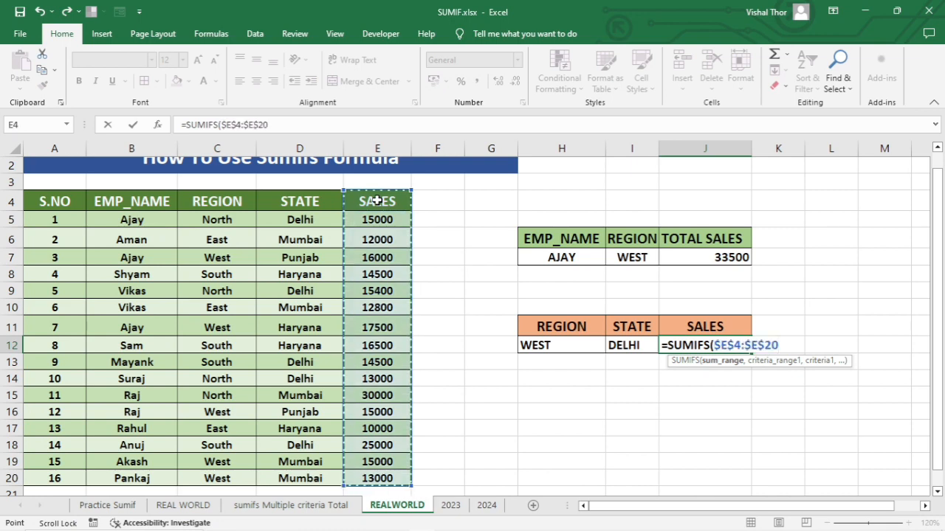
type(",")
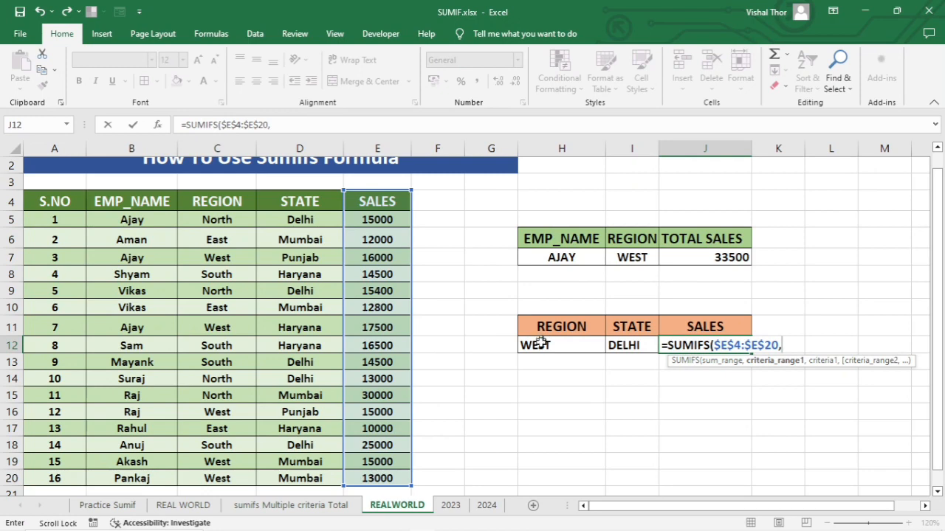
- Add the first criteria pair to the formula, matching the absolute REGION range $C$4:$C$20 against H12
left_click(204, 201)
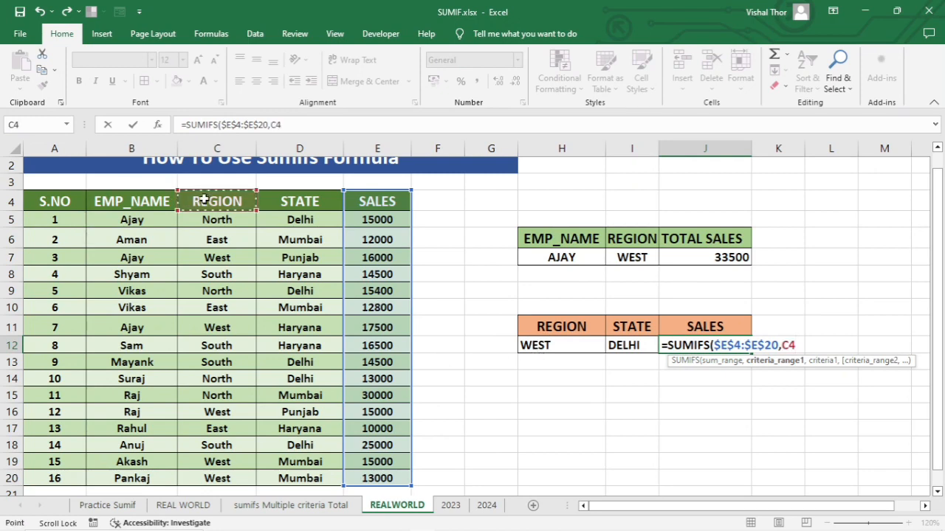
key("ctrl+shift+Down")
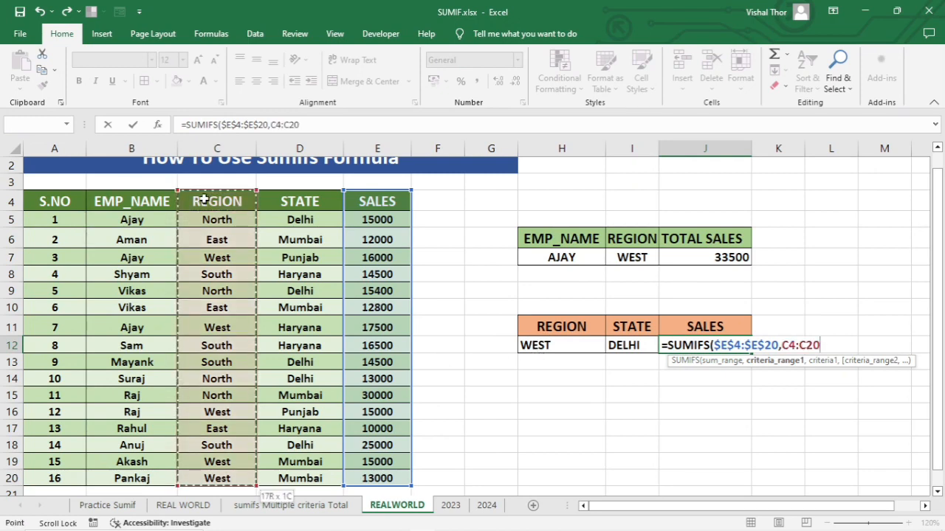
key("F4")
type(",")
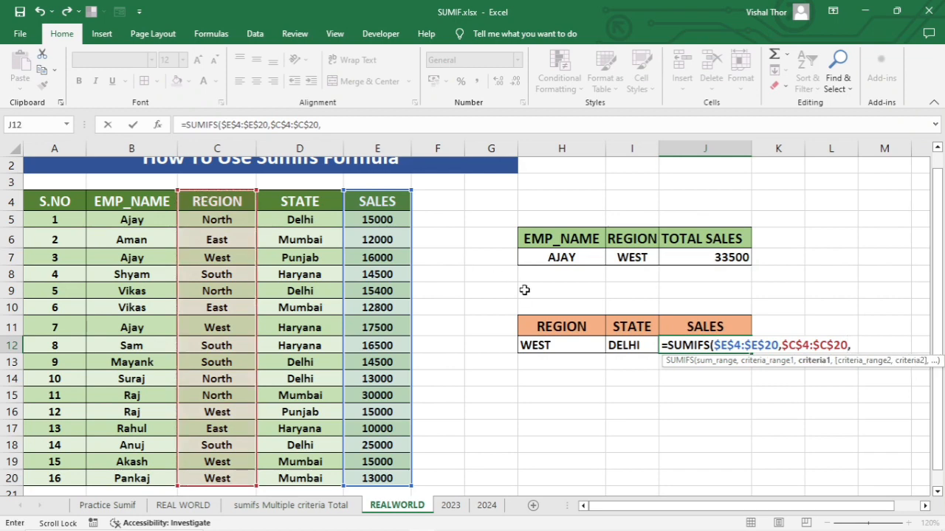
left_click(535, 347)
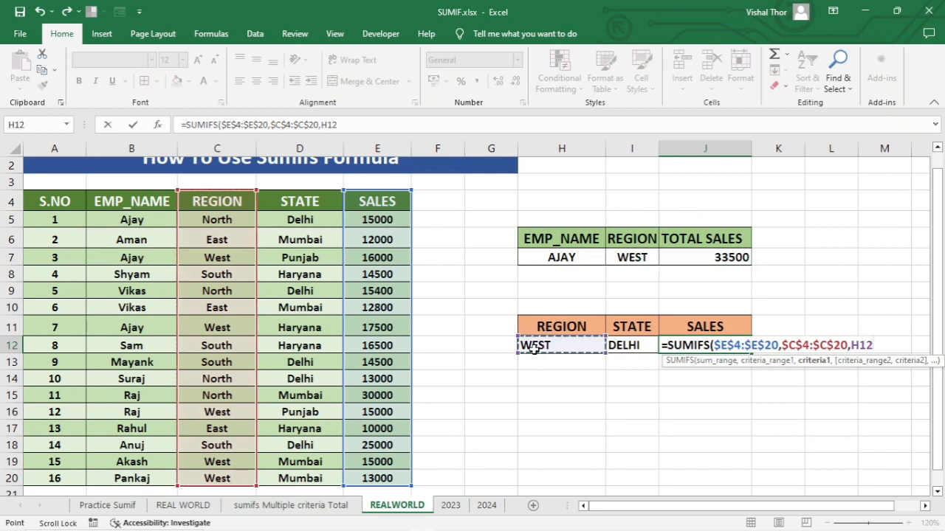
type(",")
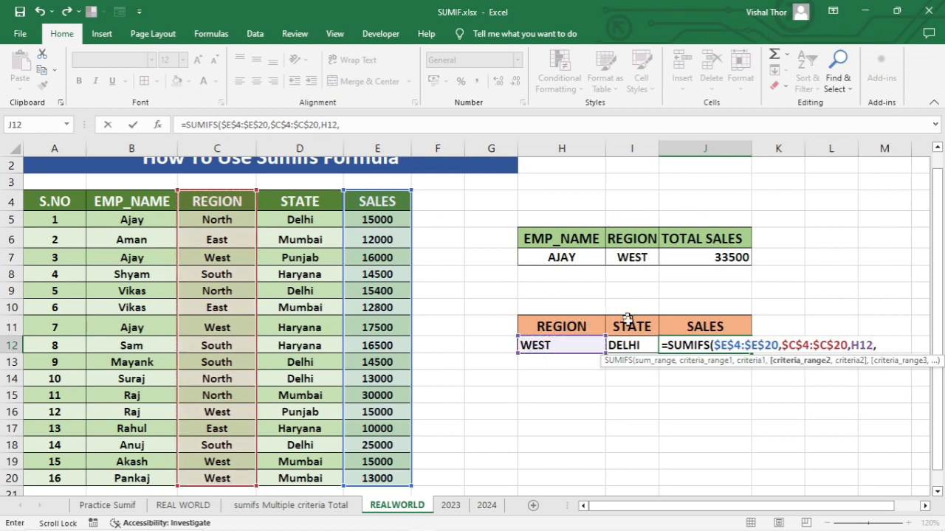
- Add the second criteria pair, absolute STATE range $D$4:$D$20 matched against I12, and complete the SUMIFS formula in J12
left_click(284, 203)
key("ctrl+shift+Down")
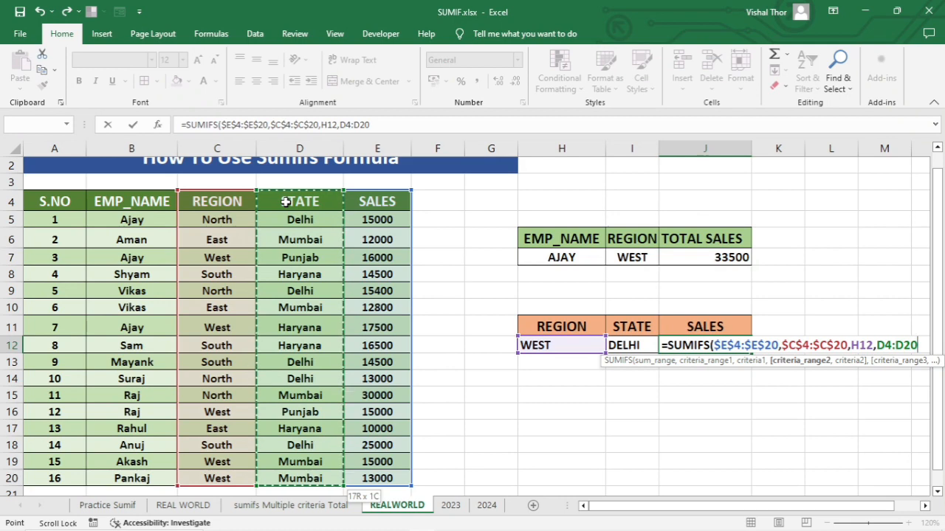
key("F4")
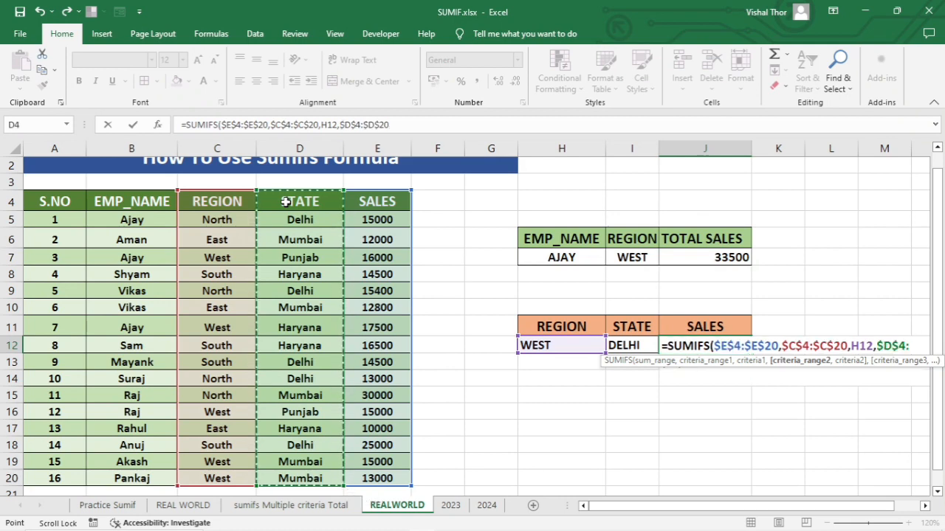
type(",")
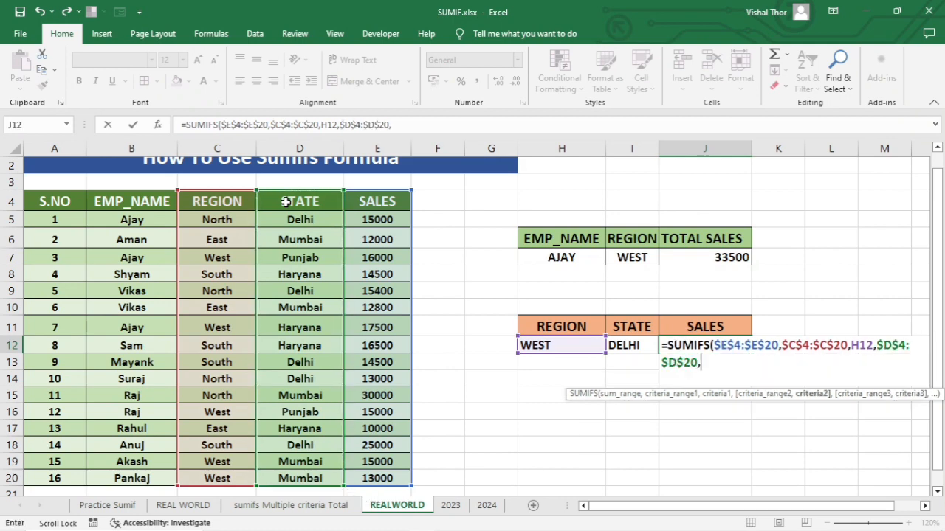
left_click(626, 344)
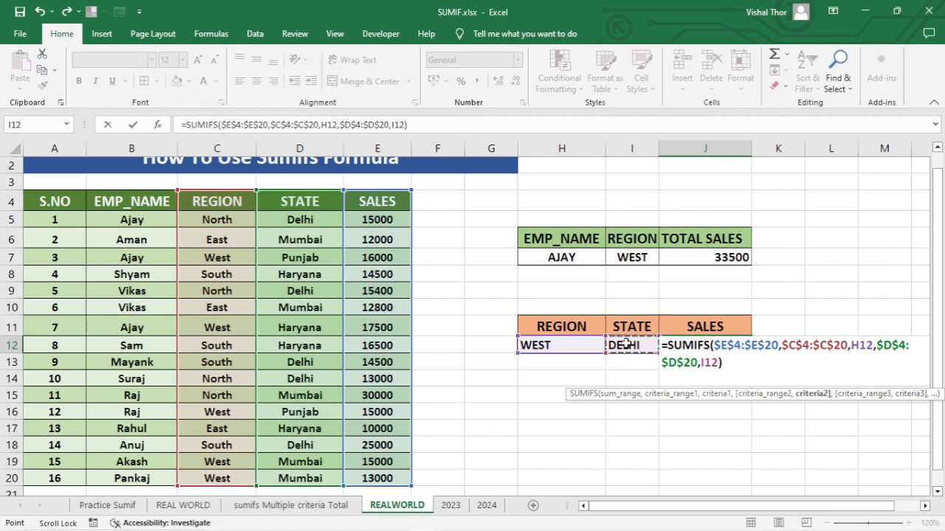
type(")")
key("Return")
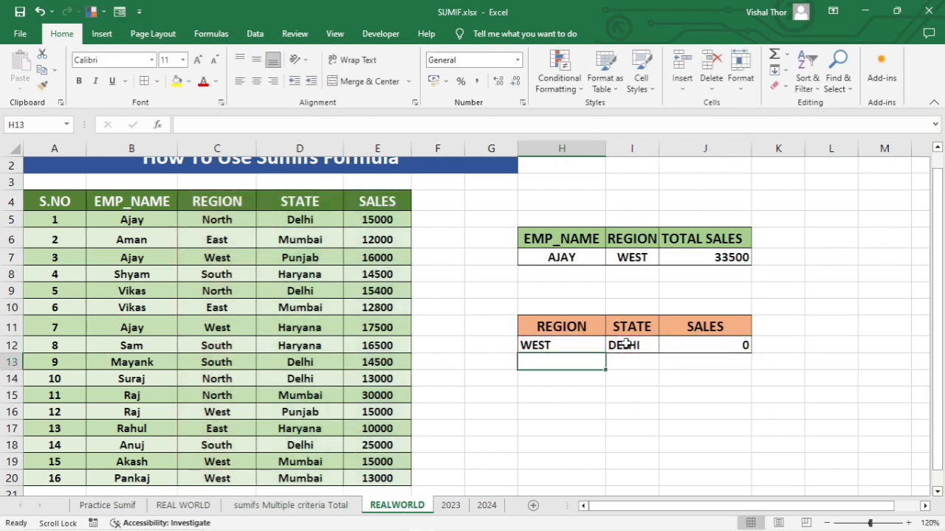
- Check the formula result in J12 and replace the region criterion in H12 with NORTH
left_click(720, 346)
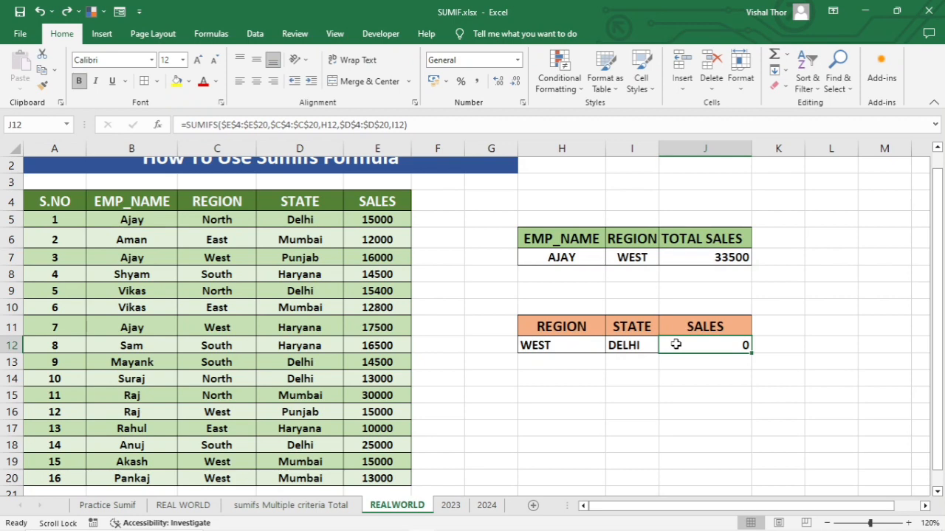
left_click(560, 345)
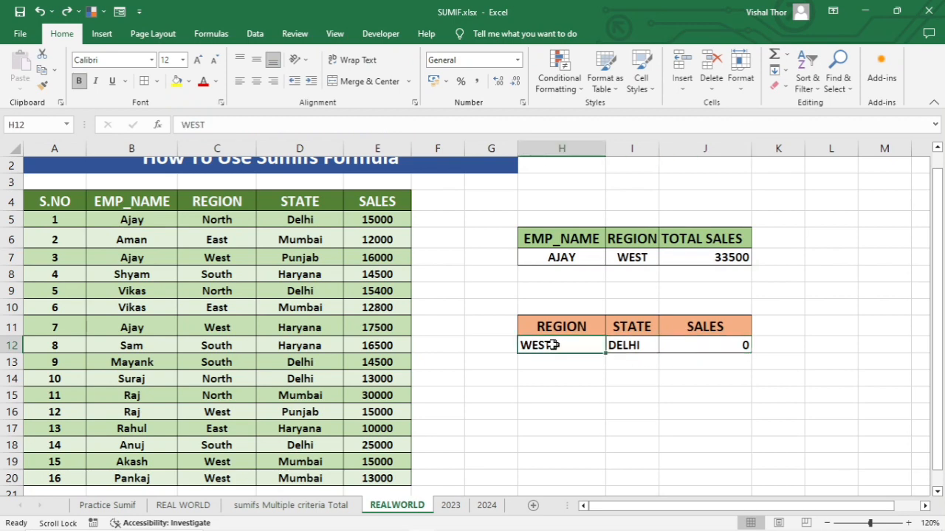
key("BackSpace")
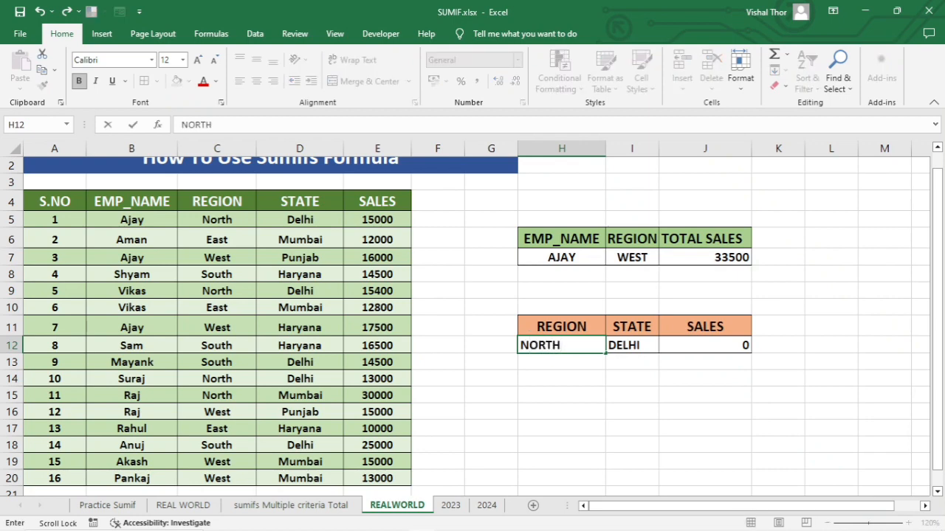
type("NORTH")
key("Return")
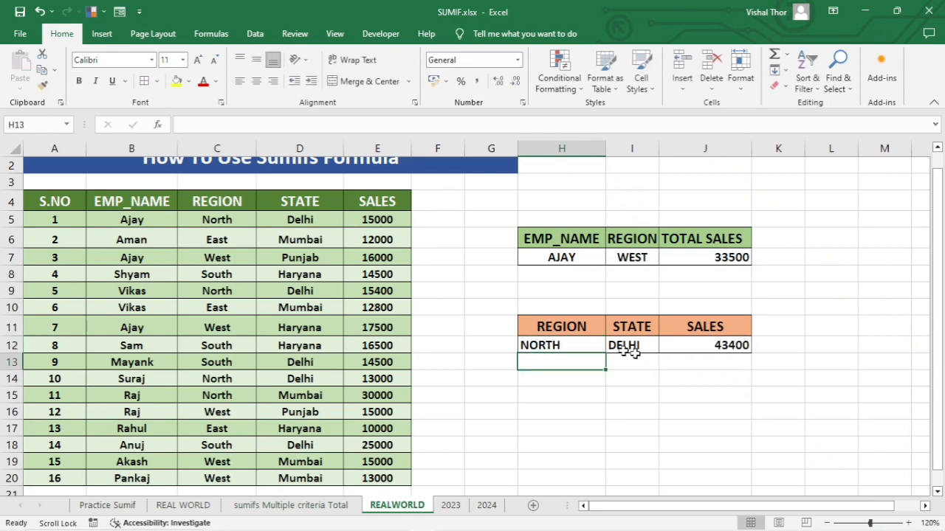
- Review the SALES result in J12 together with its region and state criteria in H12 and I12
left_click(711, 347)
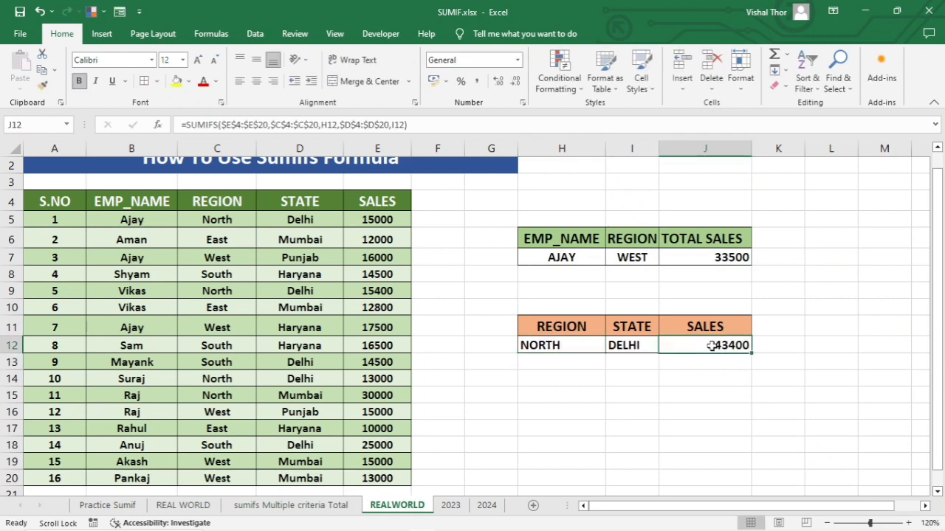
left_click(566, 349)
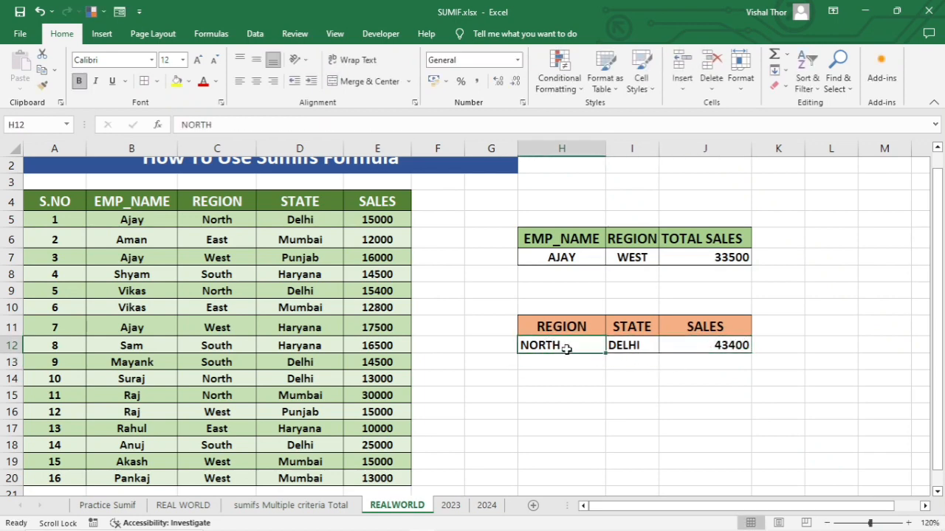
left_click(626, 350)
left_click(637, 376)
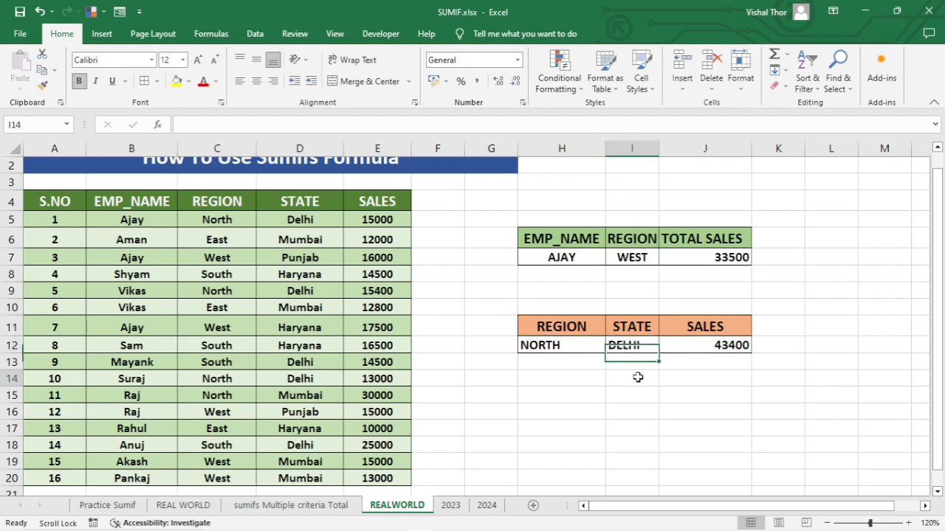
left_click(552, 391)
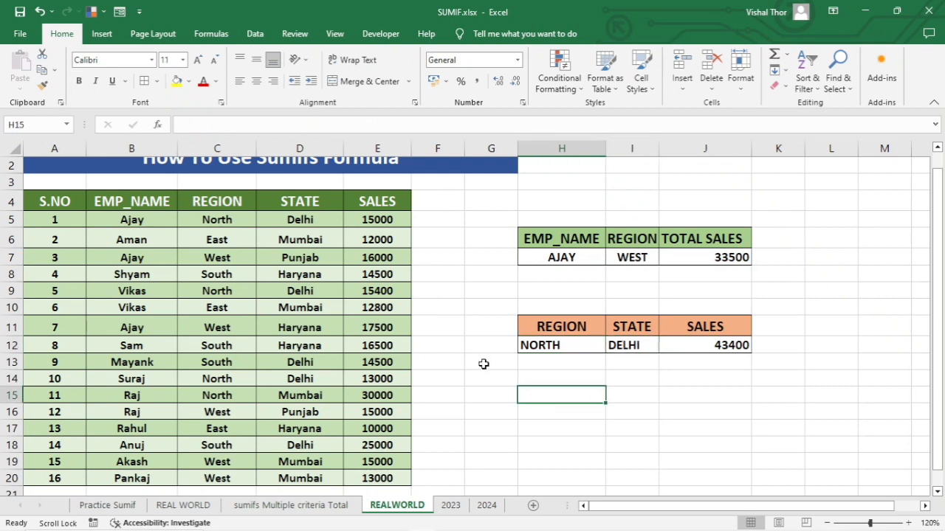
left_click(480, 341)
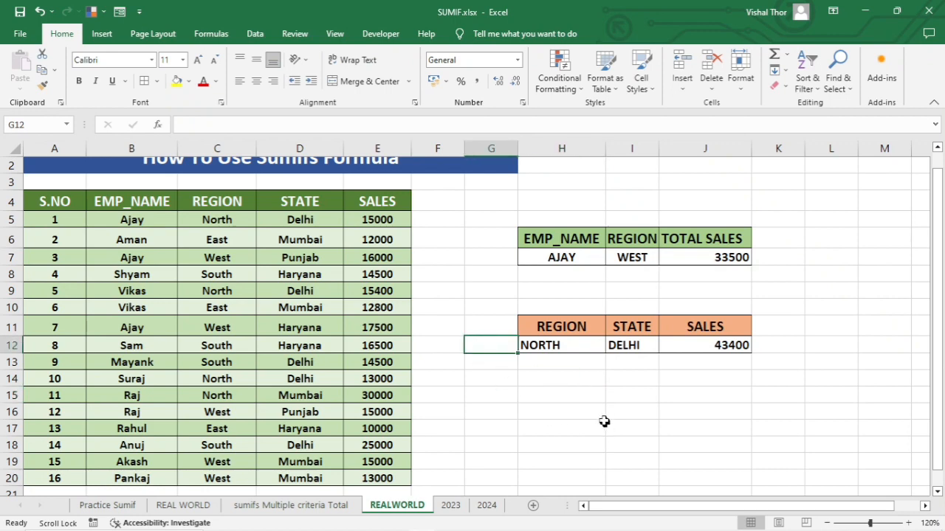